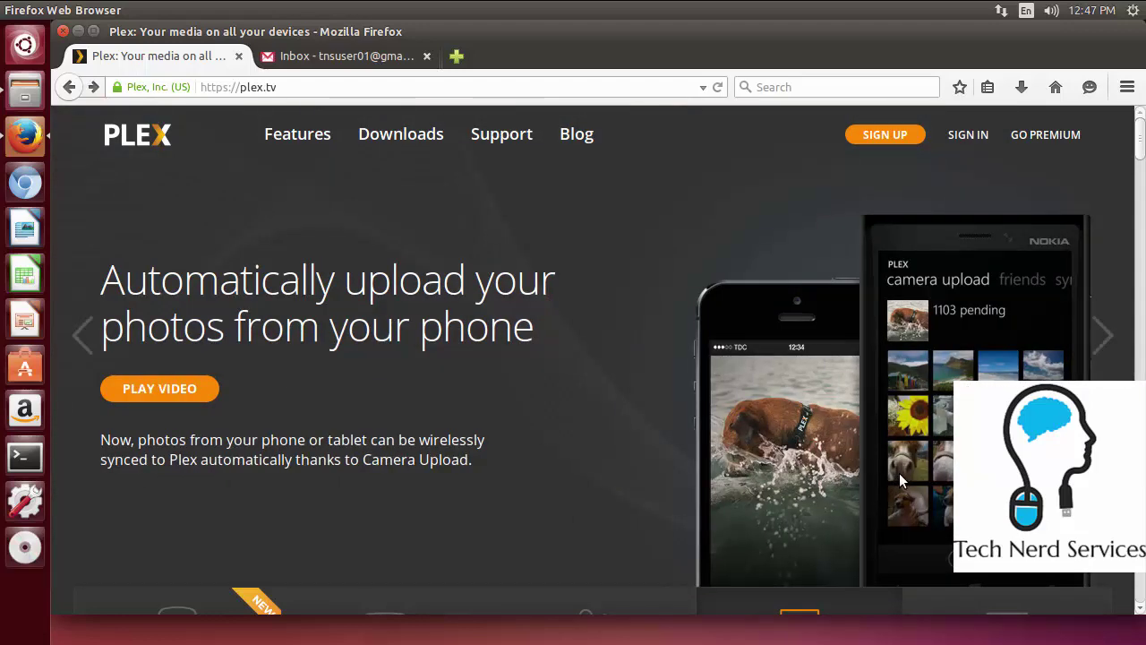
Scroll through the whole plex.tv homepage, then jump back to the top with Home
scroll(899, 473, "down", 3)
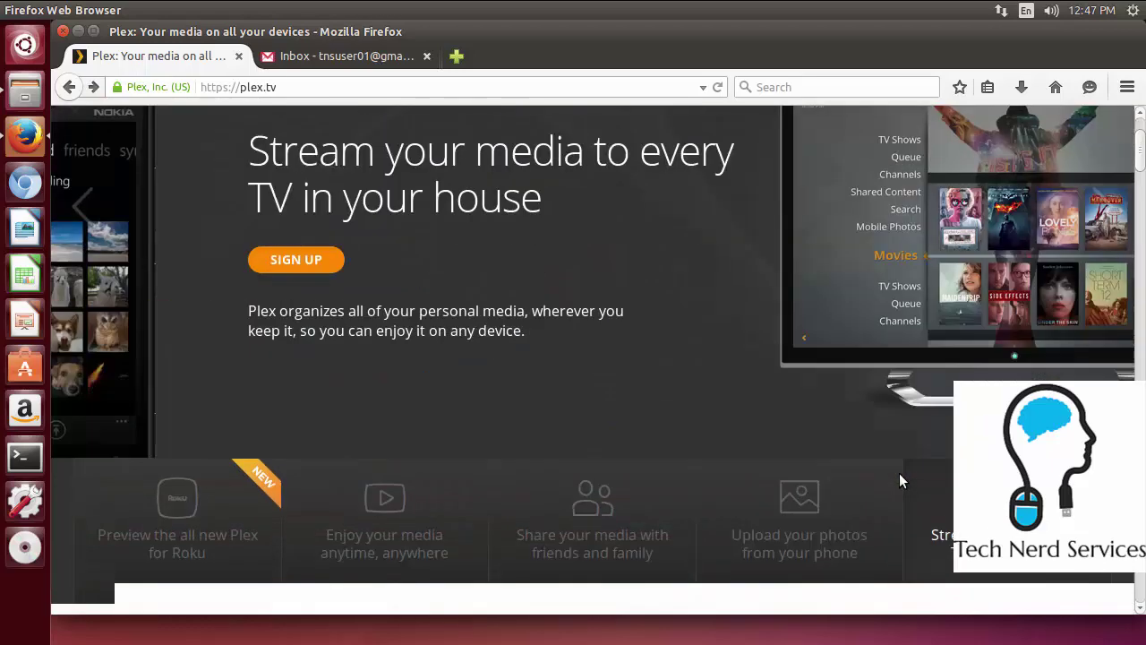
scroll(902, 479, "down", 2)
scroll(901, 479, "down", 4)
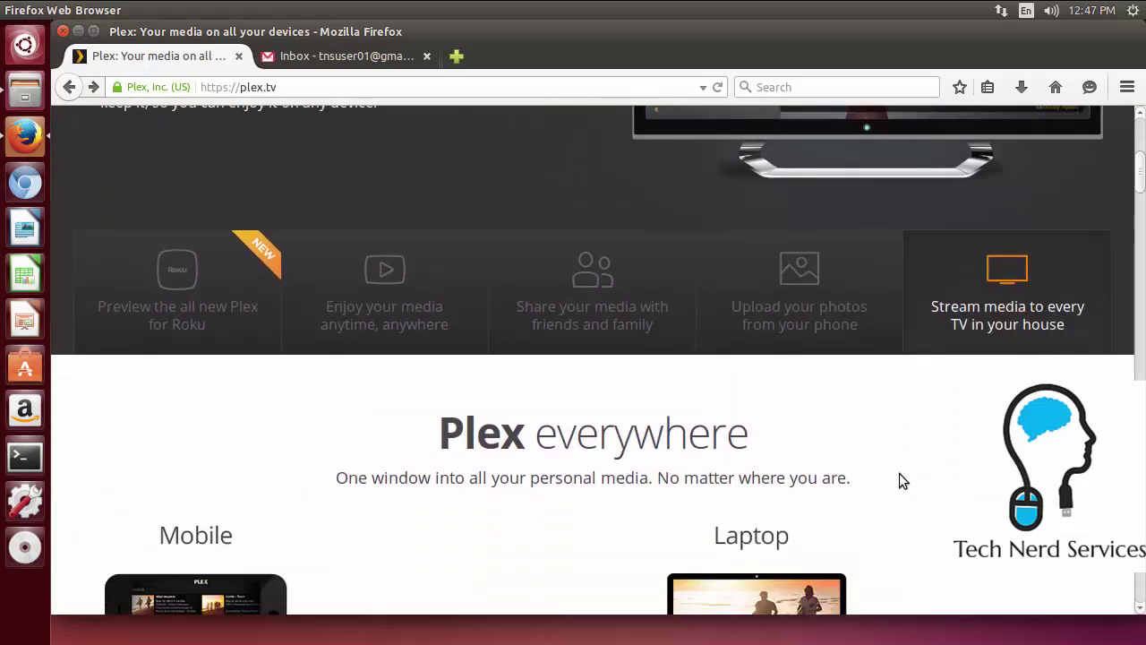
scroll(900, 474, "down", 3)
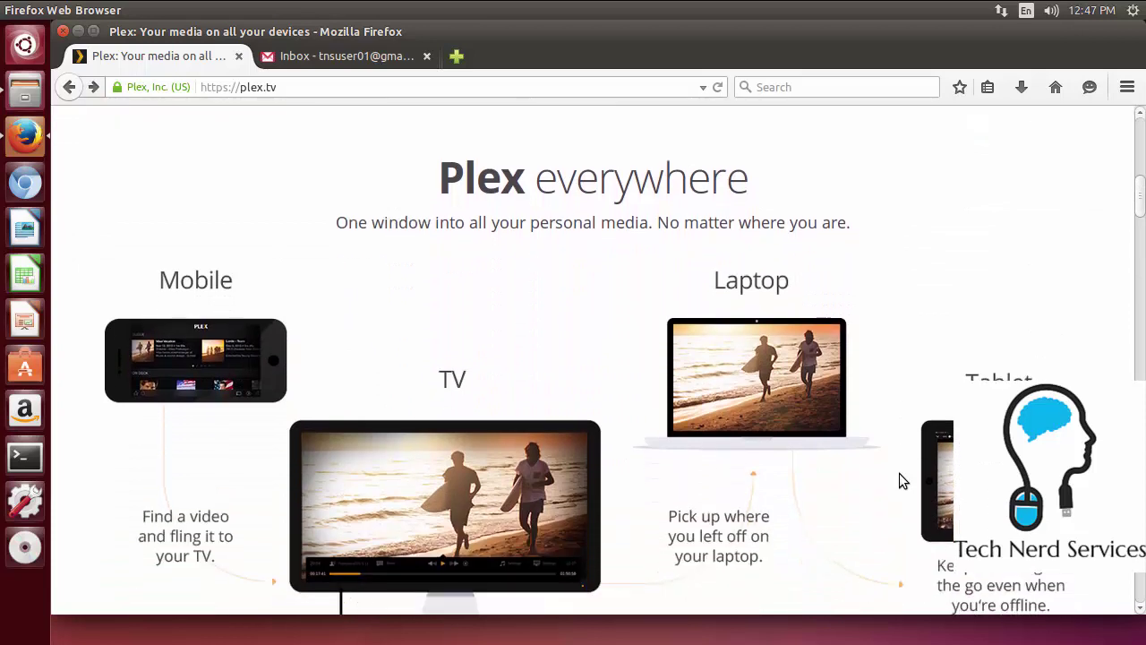
scroll(899, 473, "down", 1)
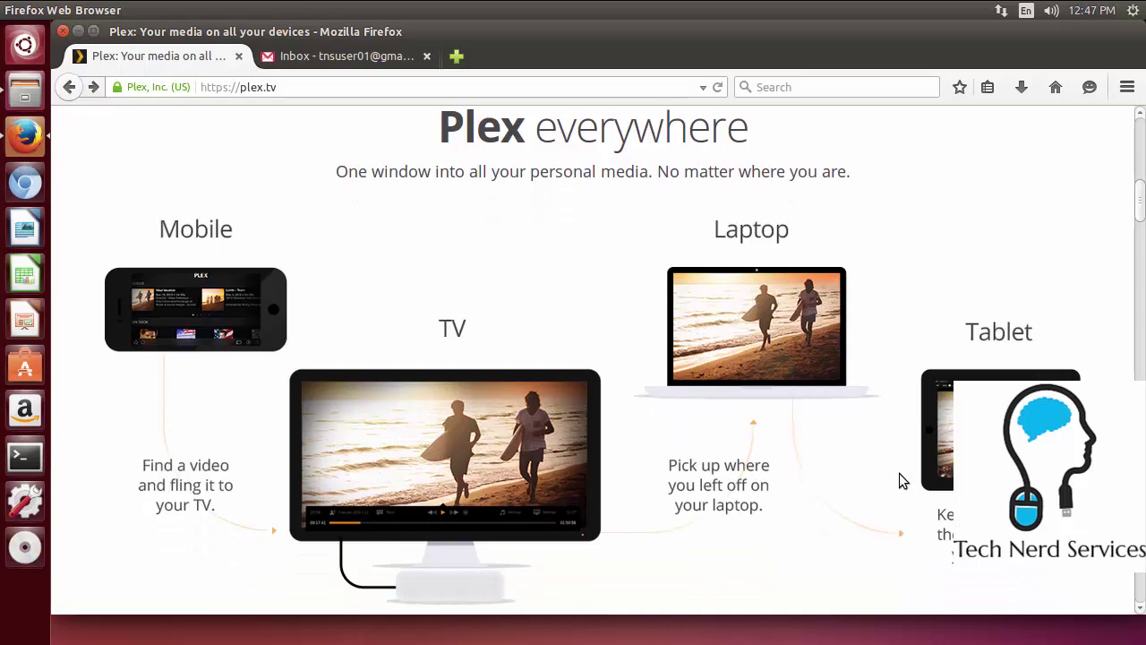
scroll(899, 473, "down", 4)
scroll(899, 472, "down", 5)
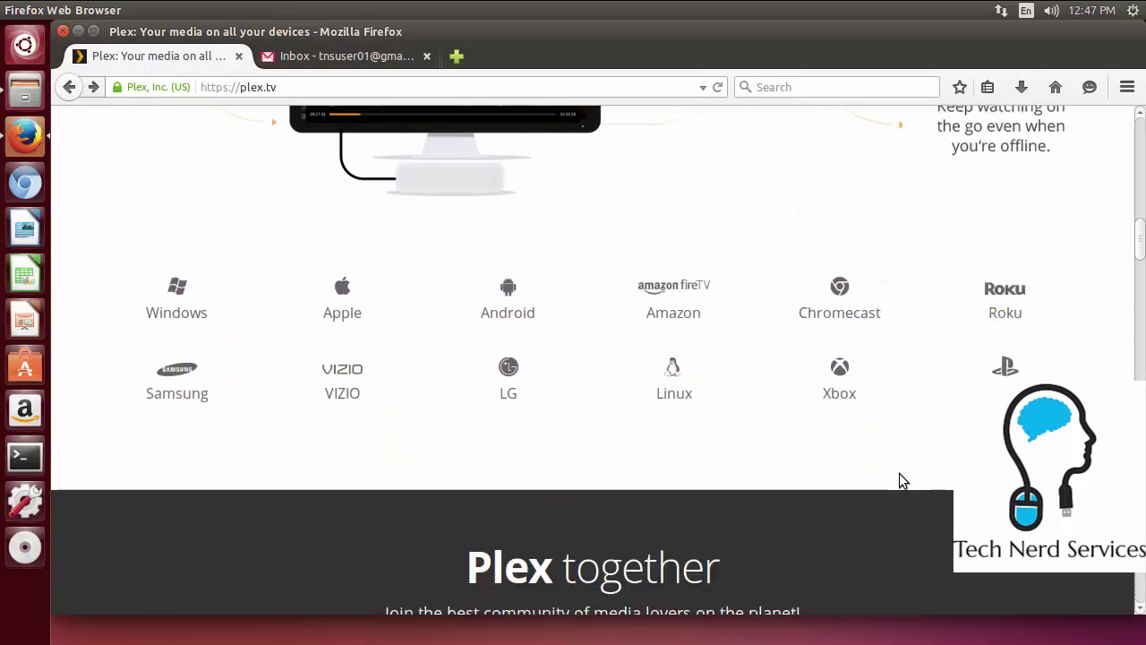
scroll(899, 473, "down", 4)
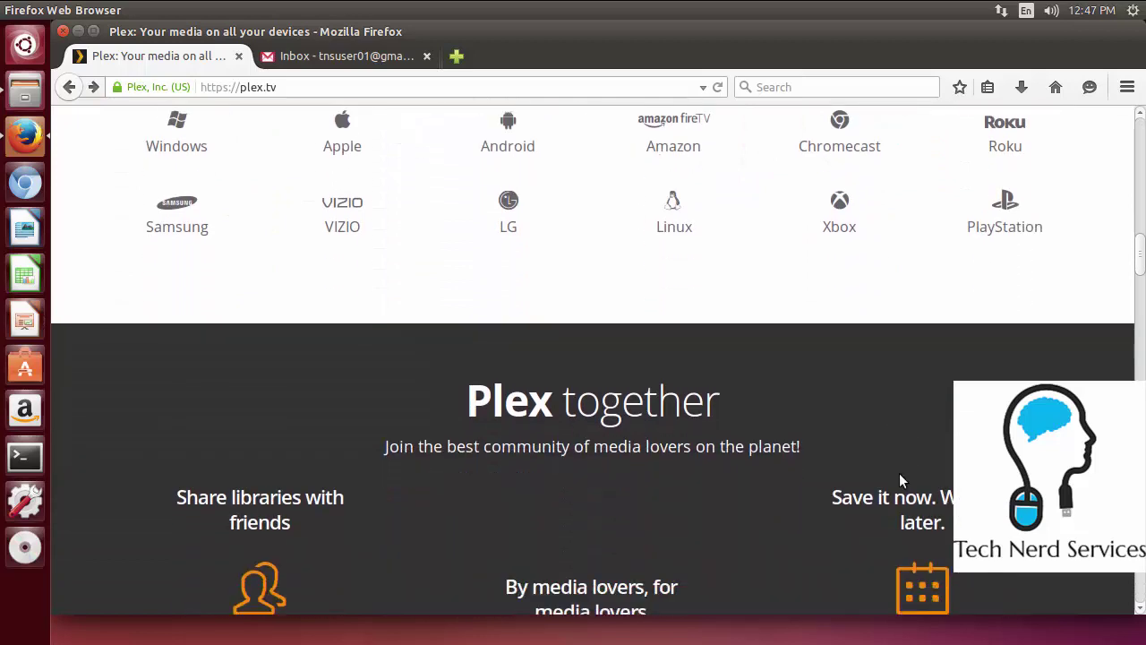
scroll(901, 474, "down", 3)
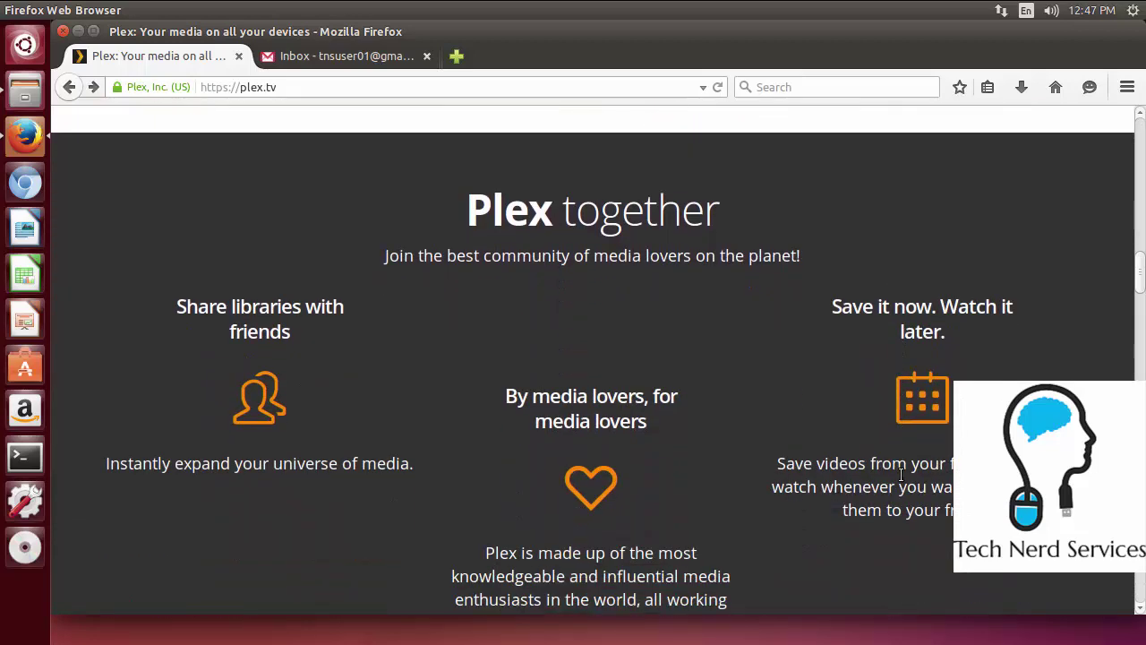
scroll(901, 475, "down", 1)
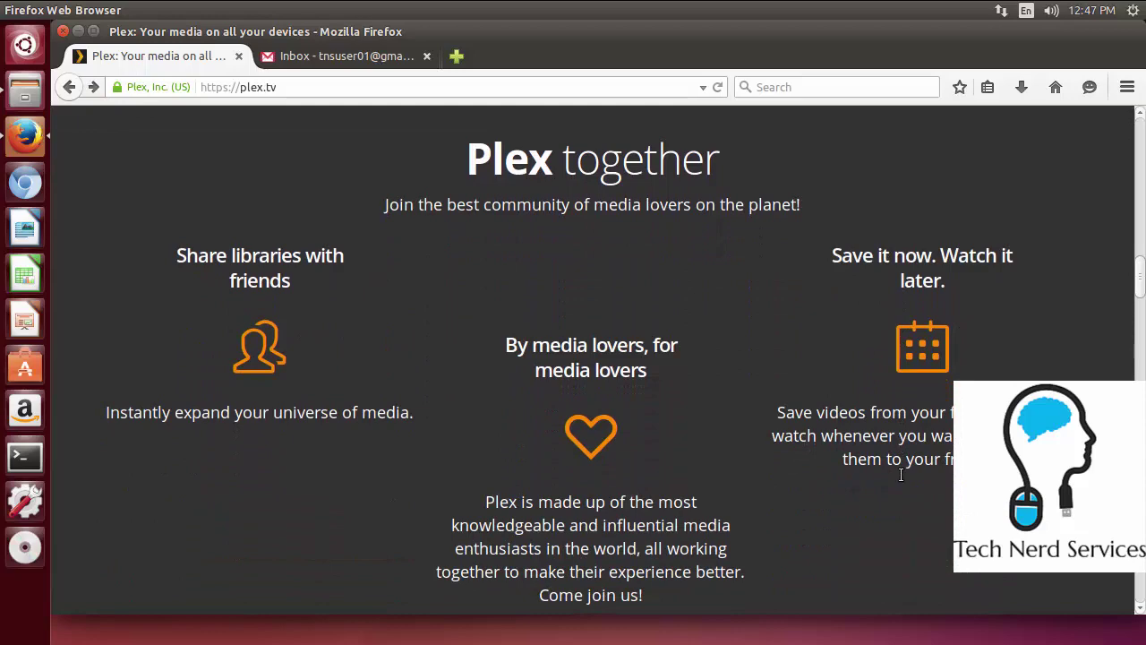
scroll(900, 475, "down", 9)
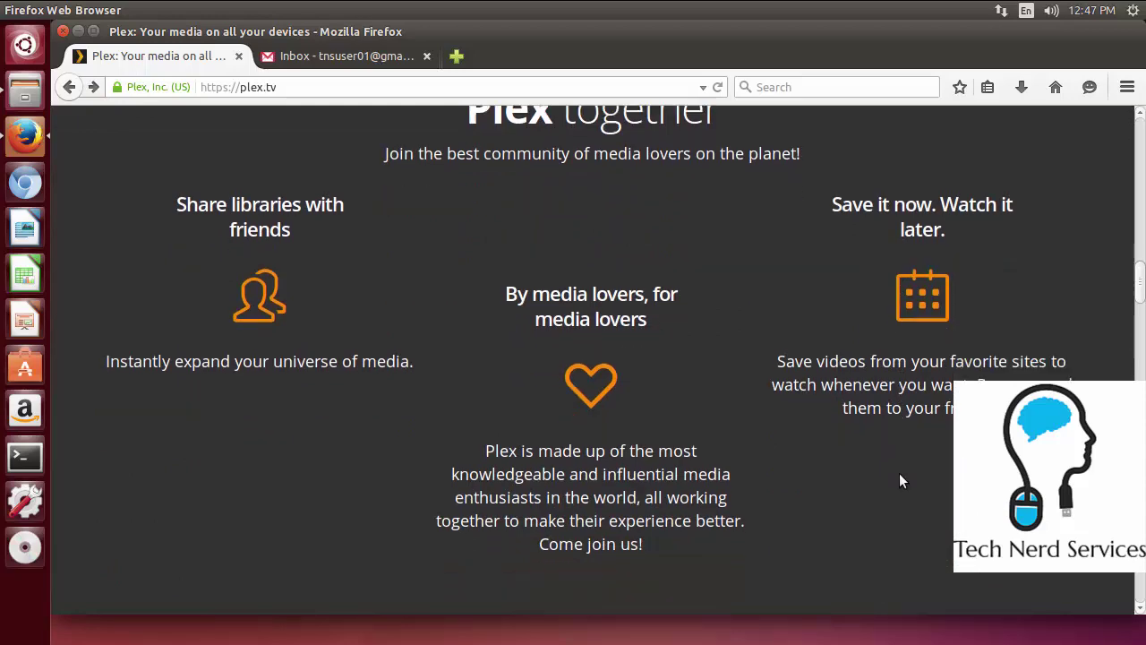
scroll(899, 473, "down", 10)
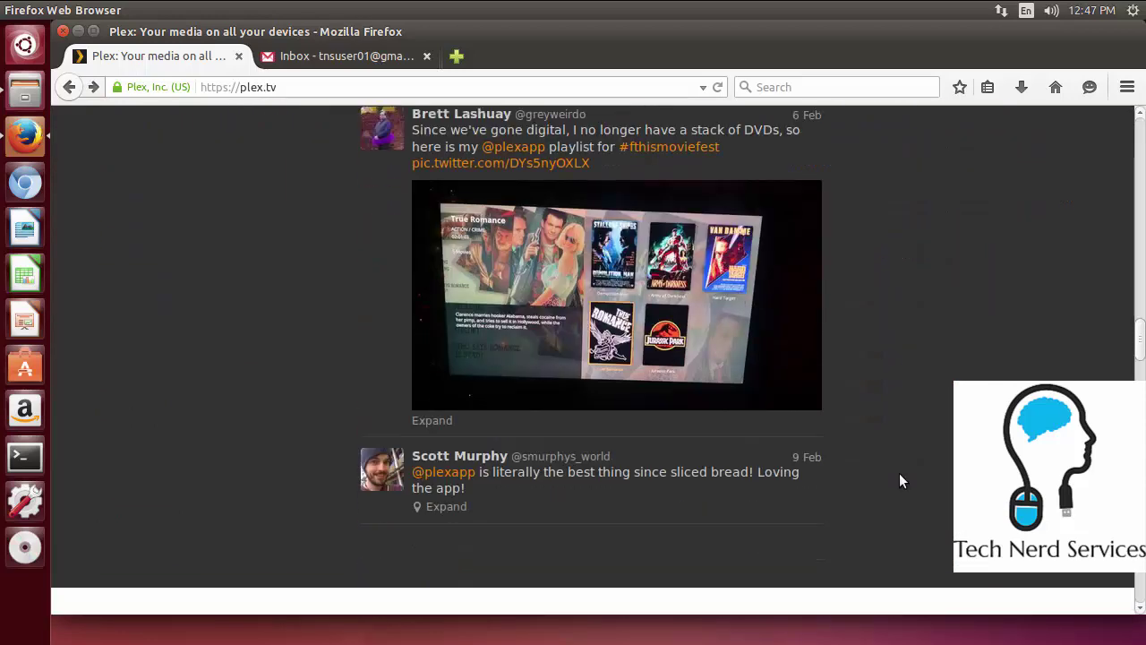
scroll(901, 475, "down", 2)
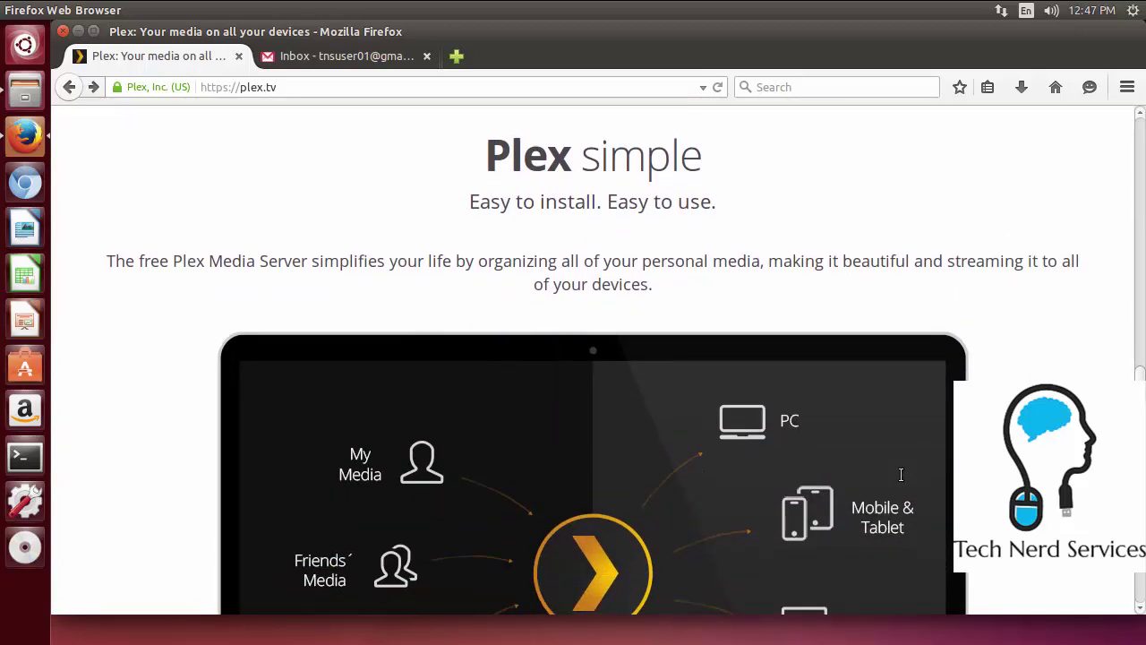
scroll(900, 474, "down", 9)
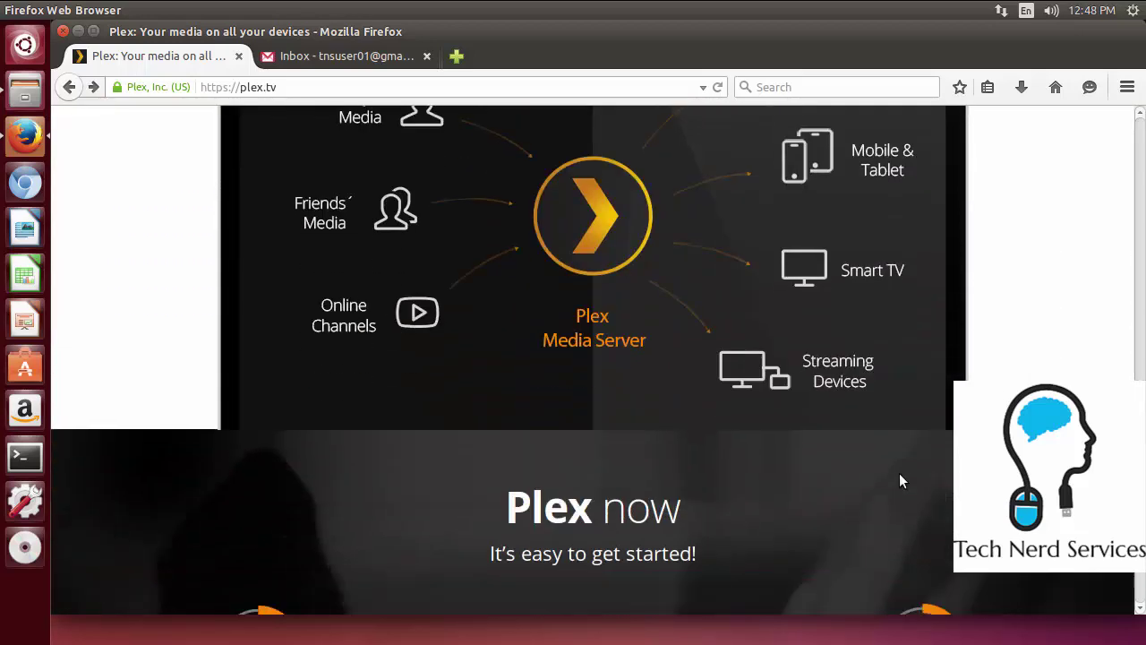
scroll(899, 473, "down", 6)
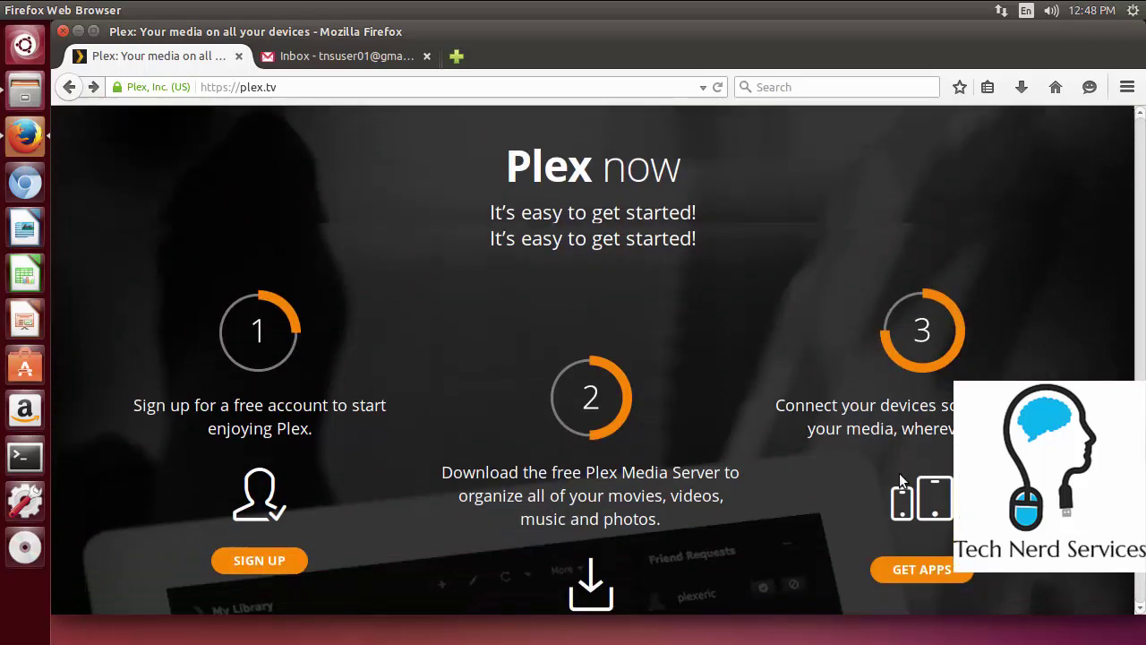
scroll(899, 473, "down", 1)
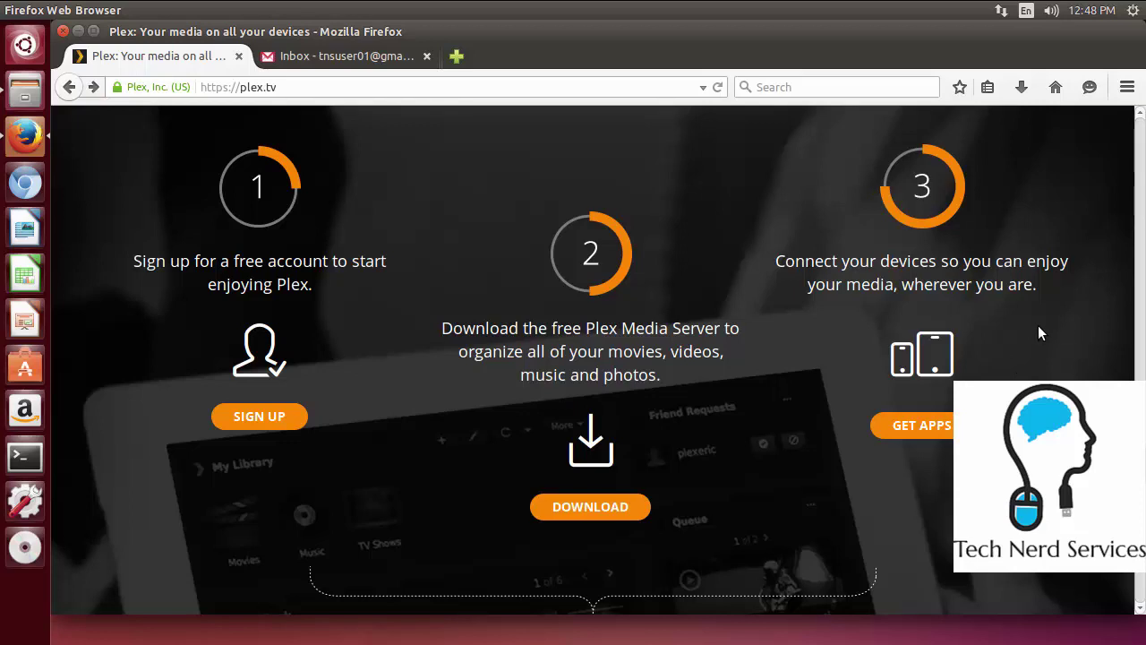
scroll(1038, 327, "down", 5)
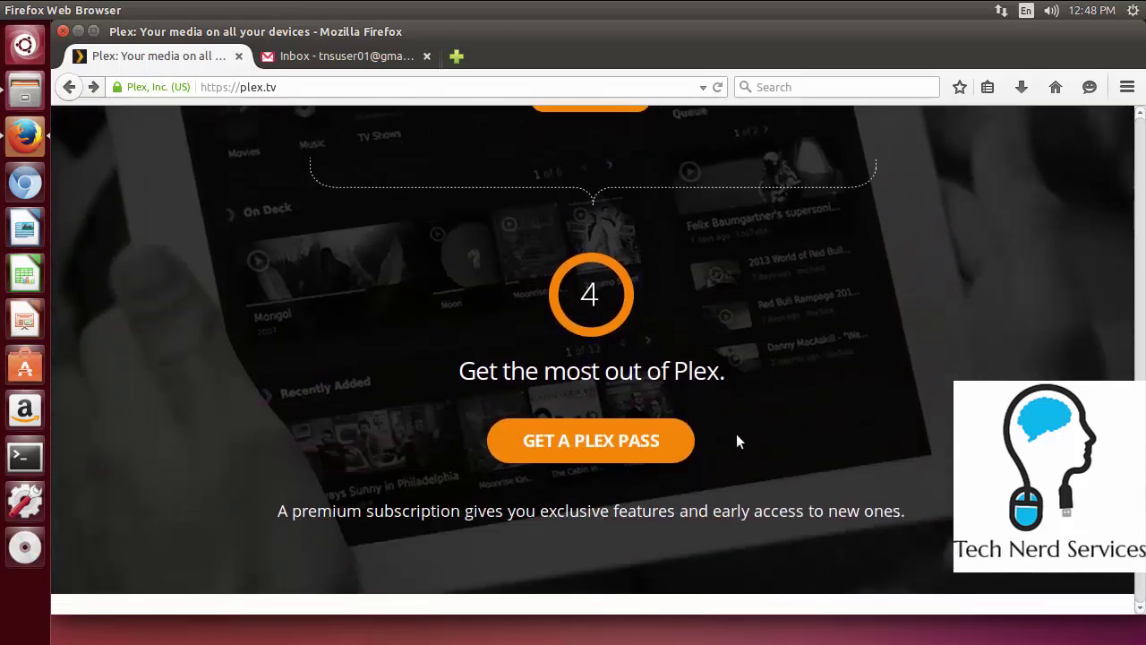
scroll(736, 439, "down", 3)
scroll(736, 433, "down", 5)
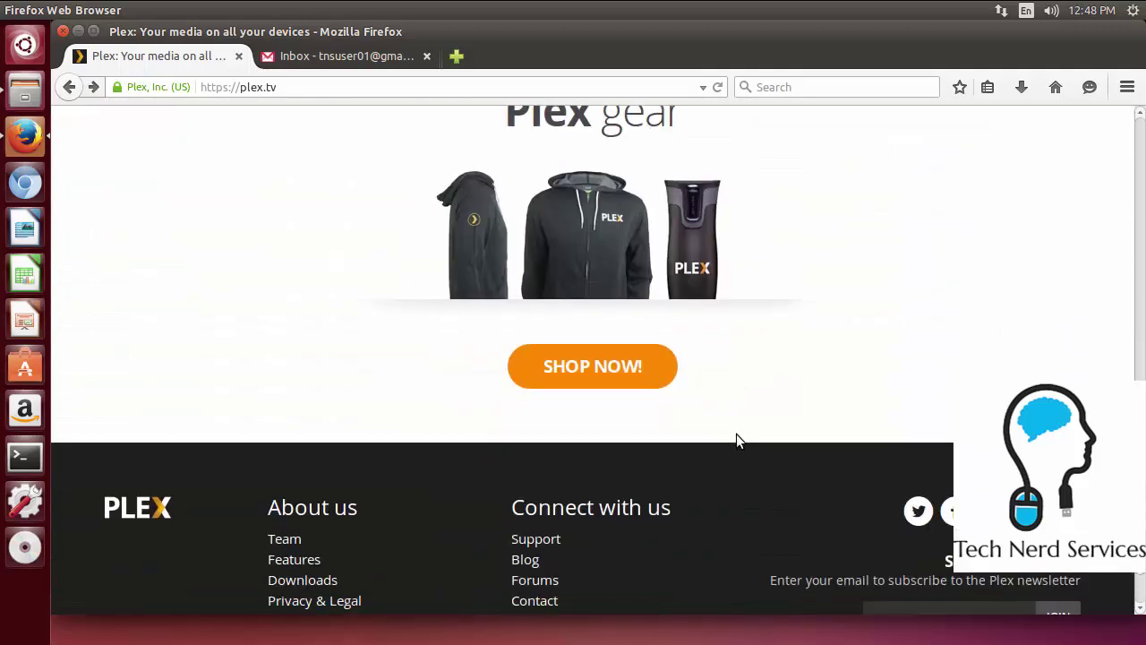
scroll(736, 435, "down", 3)
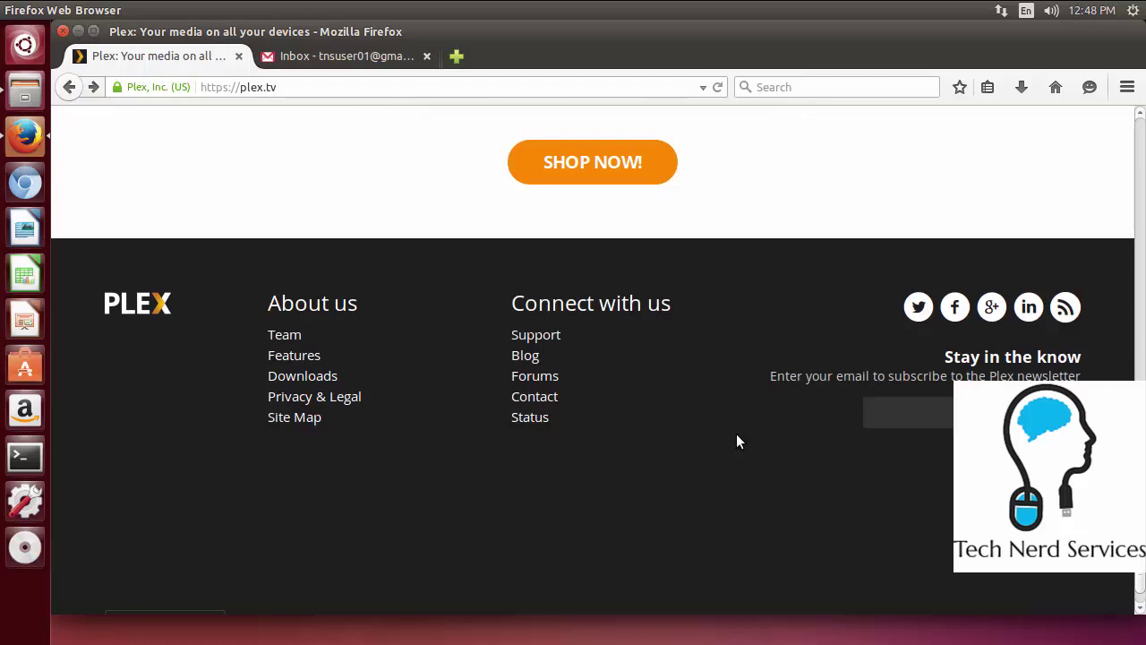
scroll(736, 434, "up", 8)
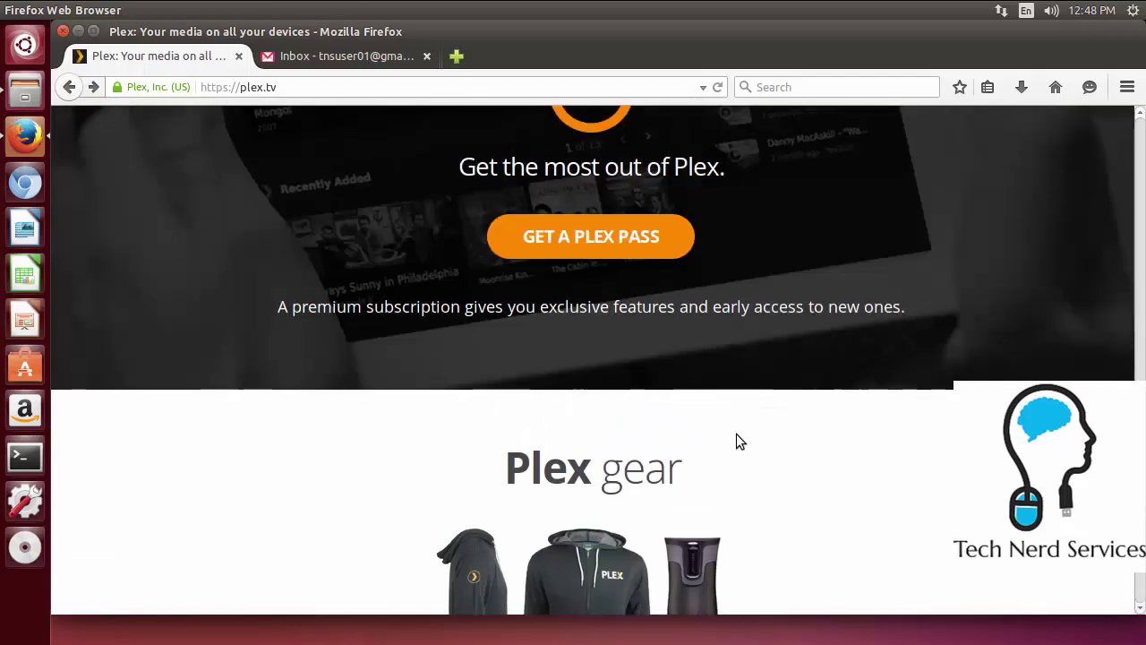
scroll(736, 438, "up", 6)
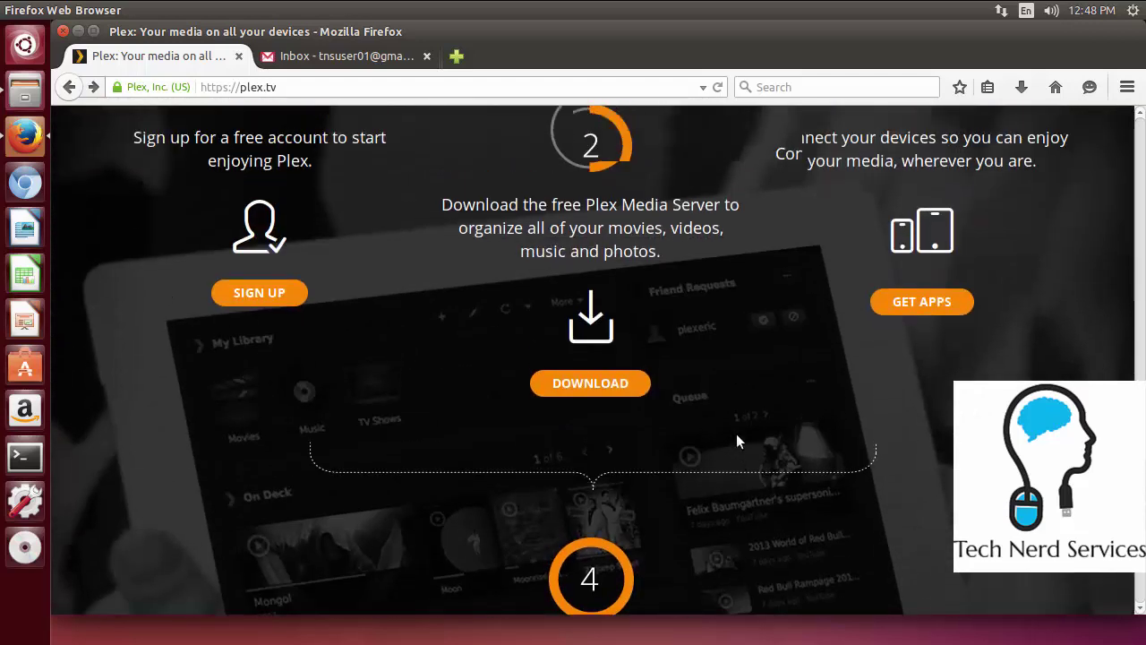
scroll(736, 438, "up", 1)
scroll(736, 439, "up", 1)
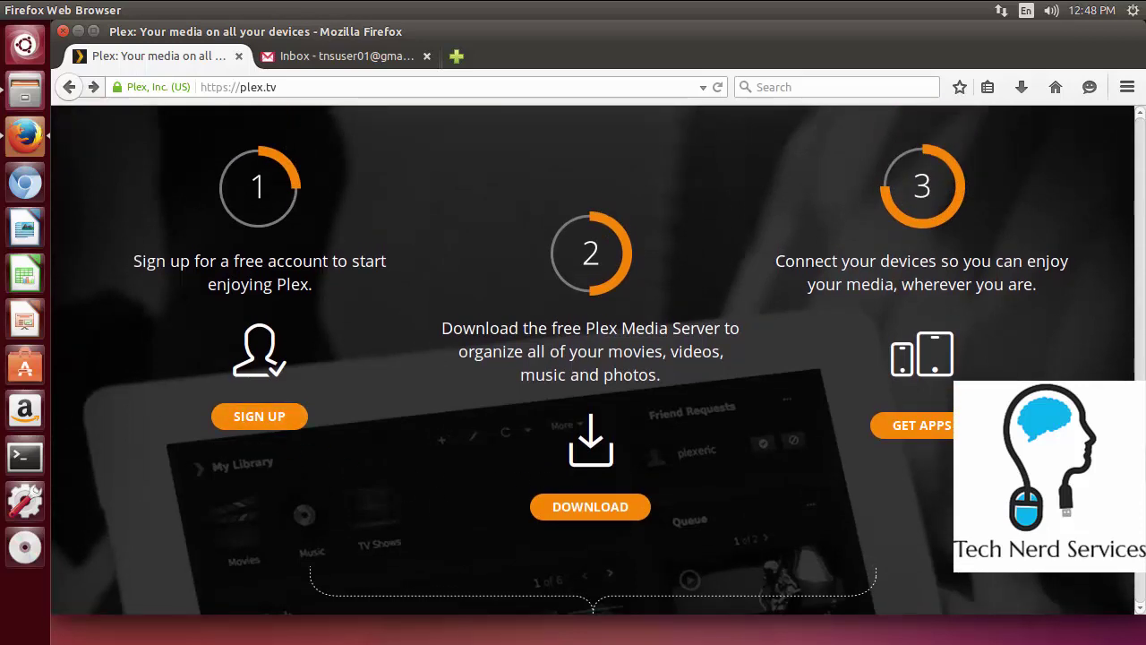
scroll(1114, 218, "down", 15)
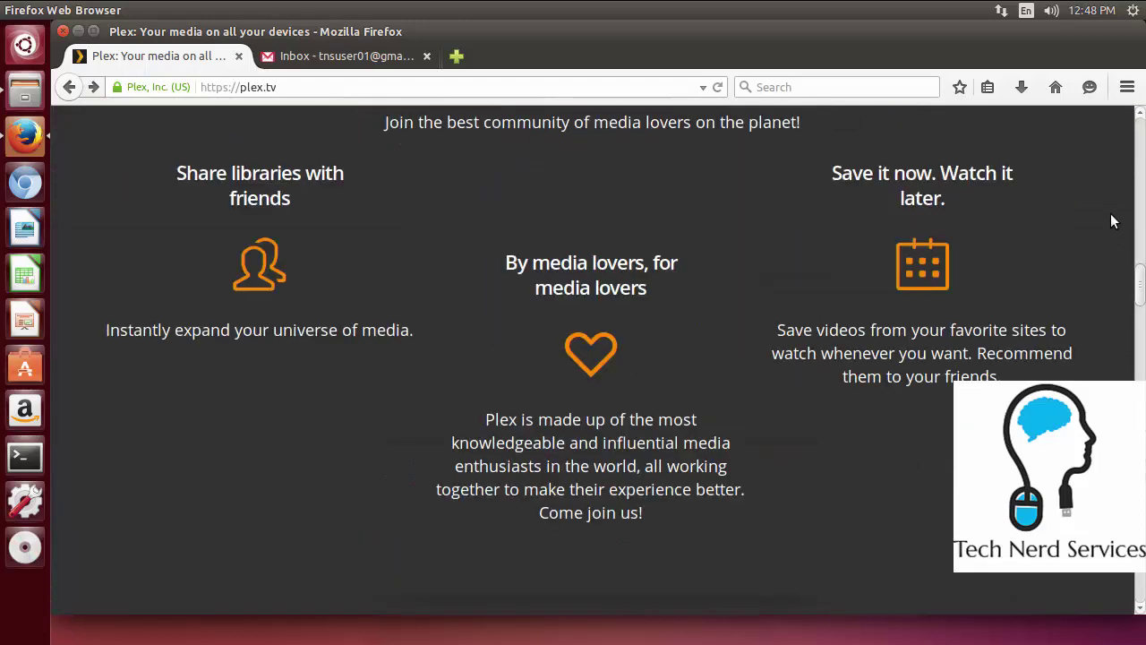
key("Home")
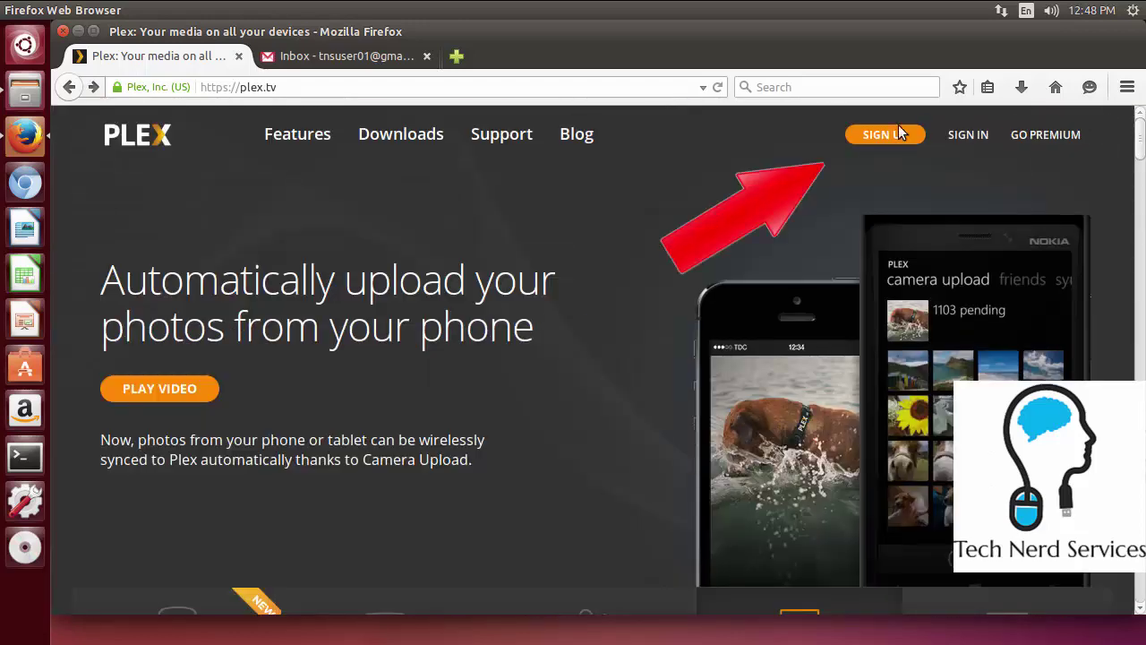
Open the Plex sign-up page and enter the account email address and password
left_click(879, 136)
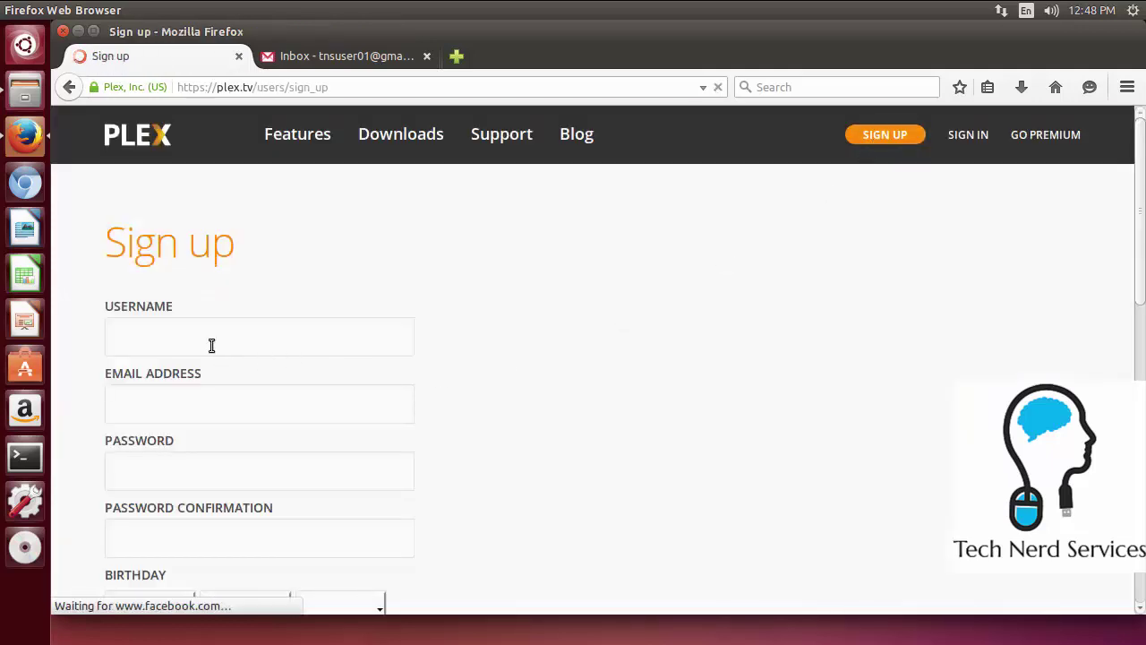
left_click(223, 343)
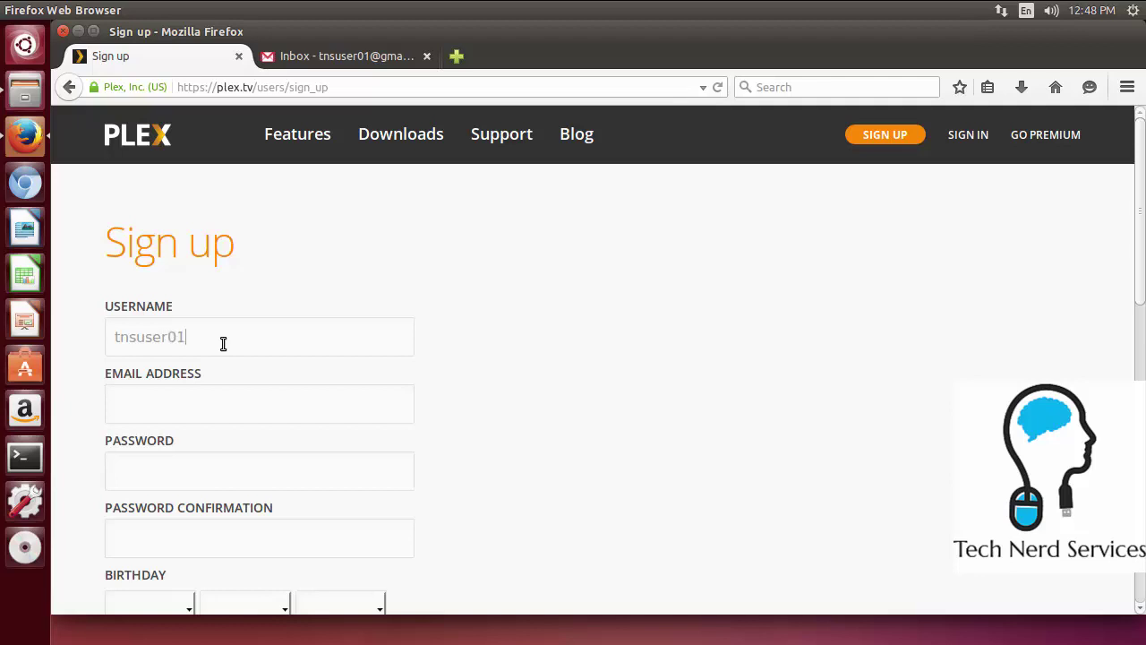
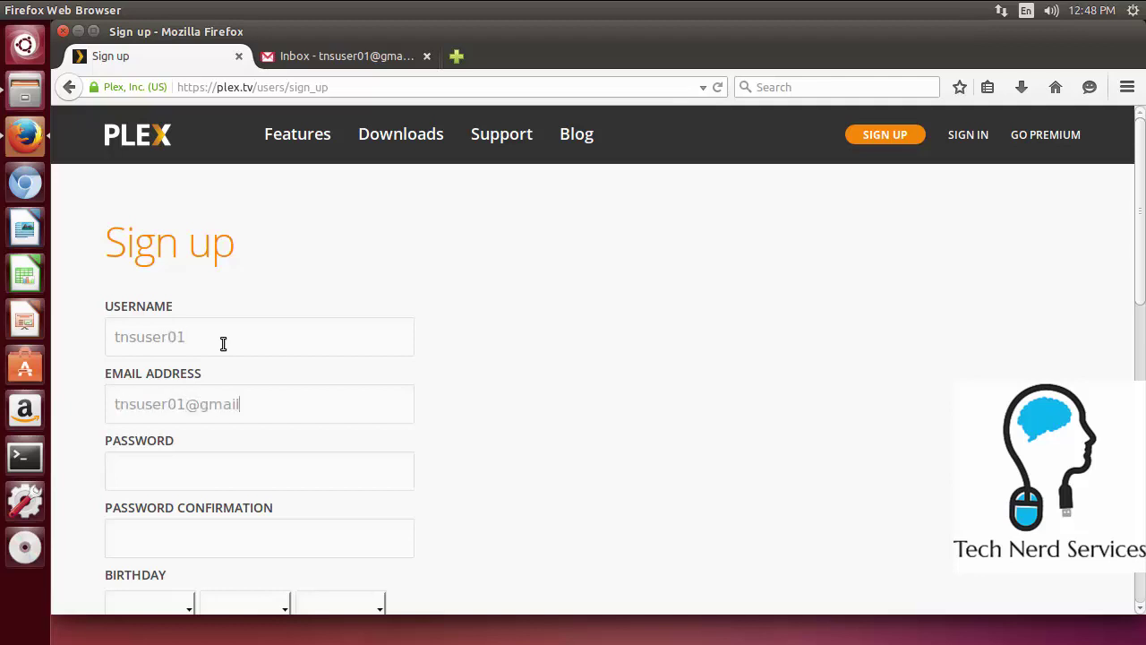
type("•••••••••")
type("•••••••••")
scroll(227, 355, "down", 3)
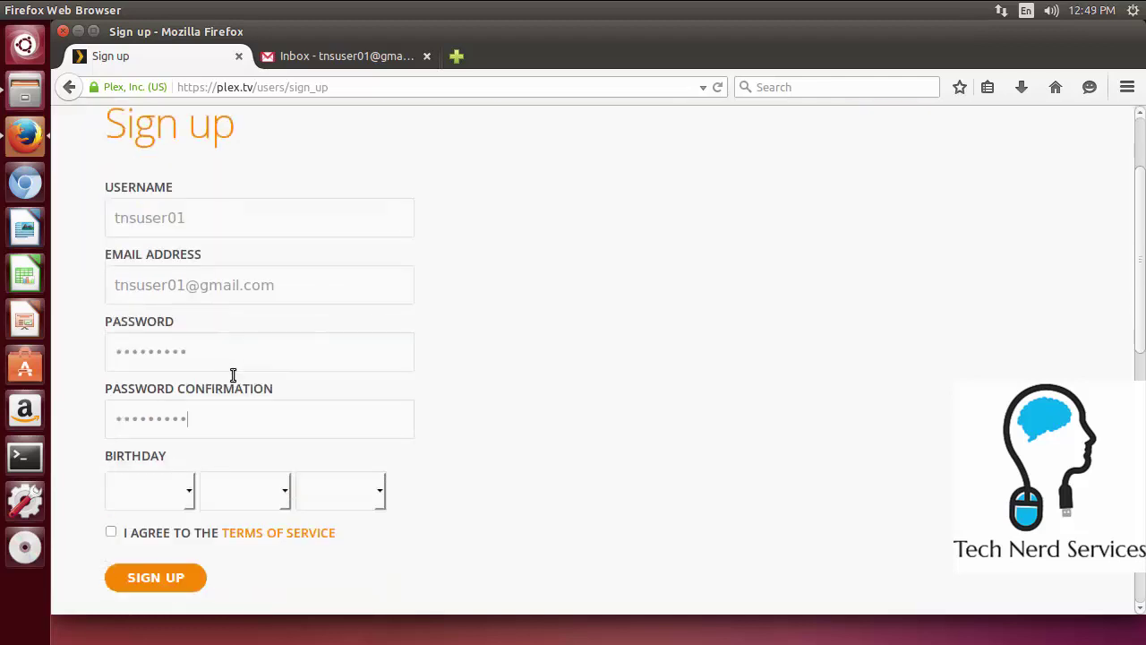
scroll(220, 394, "down", 2)
left_click(186, 415)
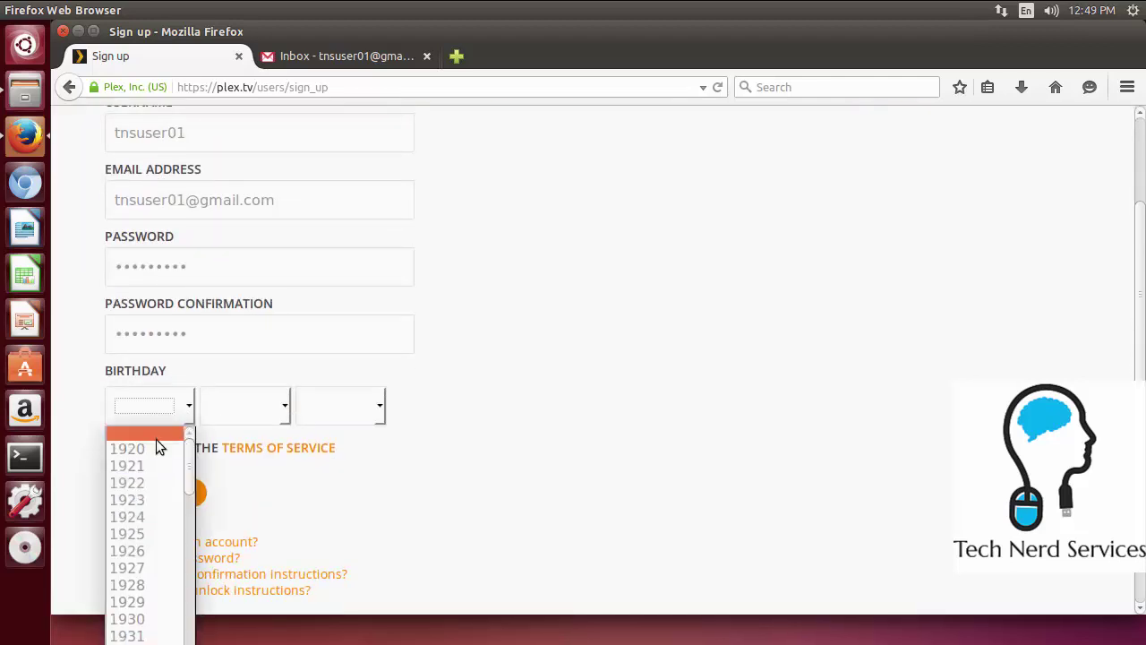
scroll(153, 631, "down", 6)
scroll(153, 632, "down", 8)
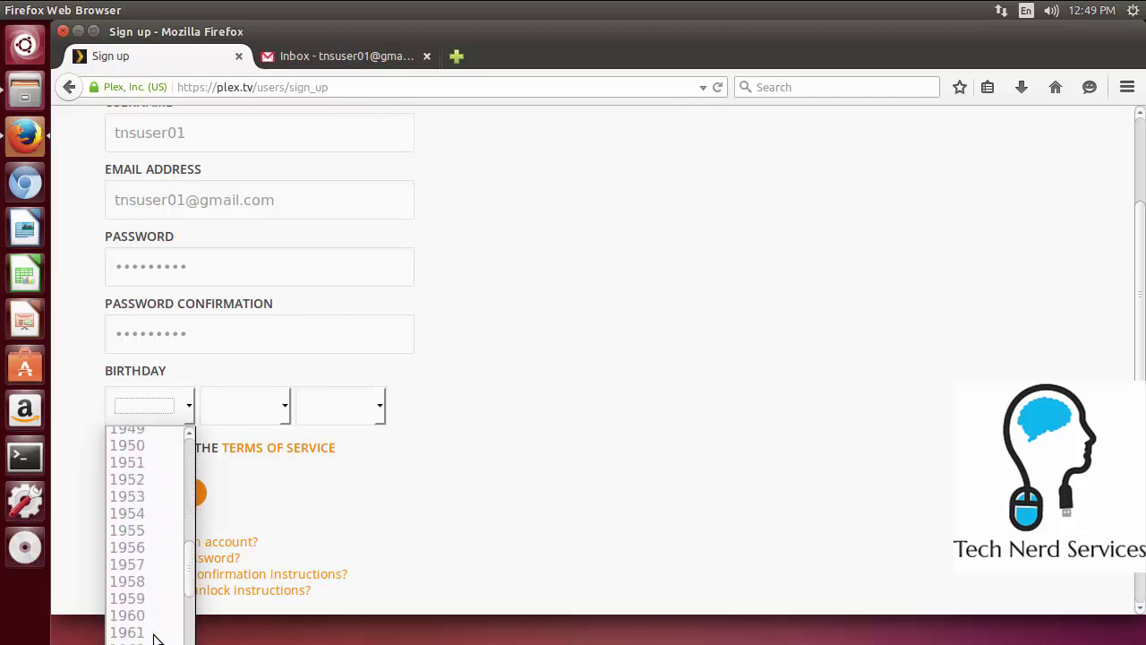
scroll(153, 631, "down", 5)
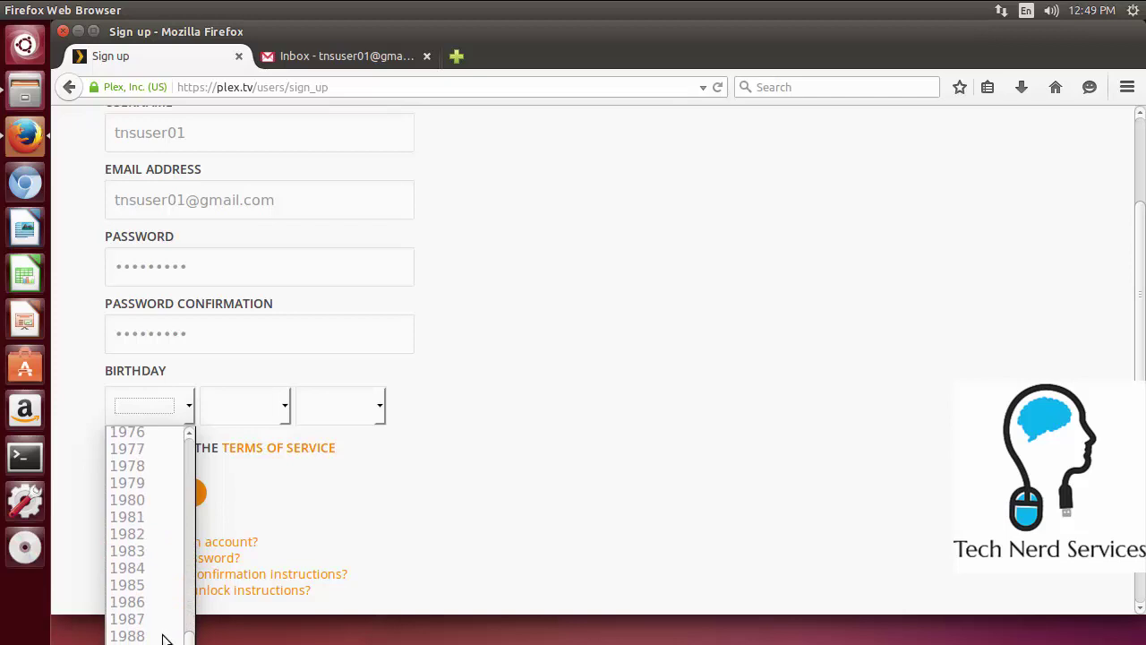
scroll(170, 627, "down", 1)
left_click(170, 622)
left_click(280, 409)
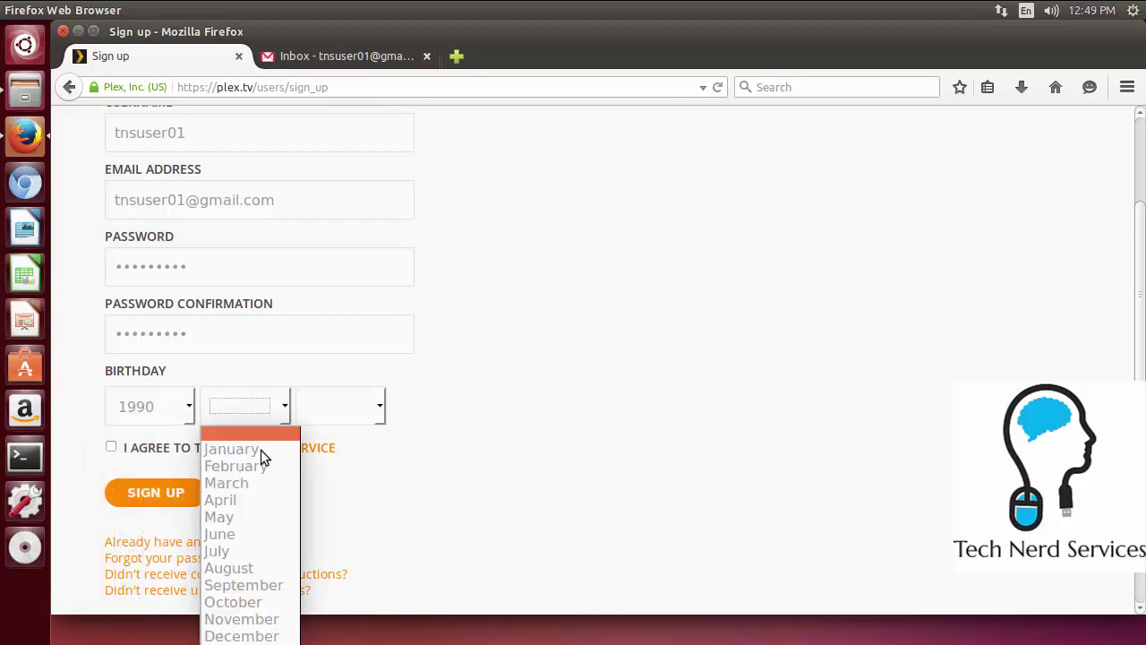
left_click(378, 409)
left_click(379, 409)
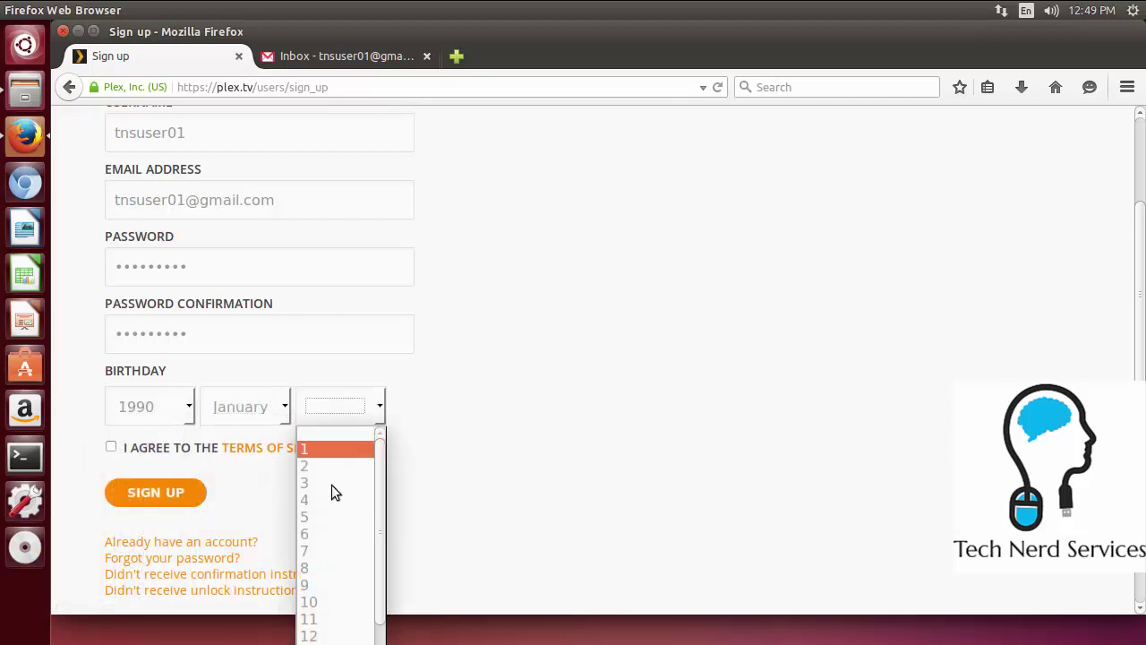
left_click(308, 549)
Accept the Terms of Service, submit the sign-up form, and decline saving the password
left_click(112, 450)
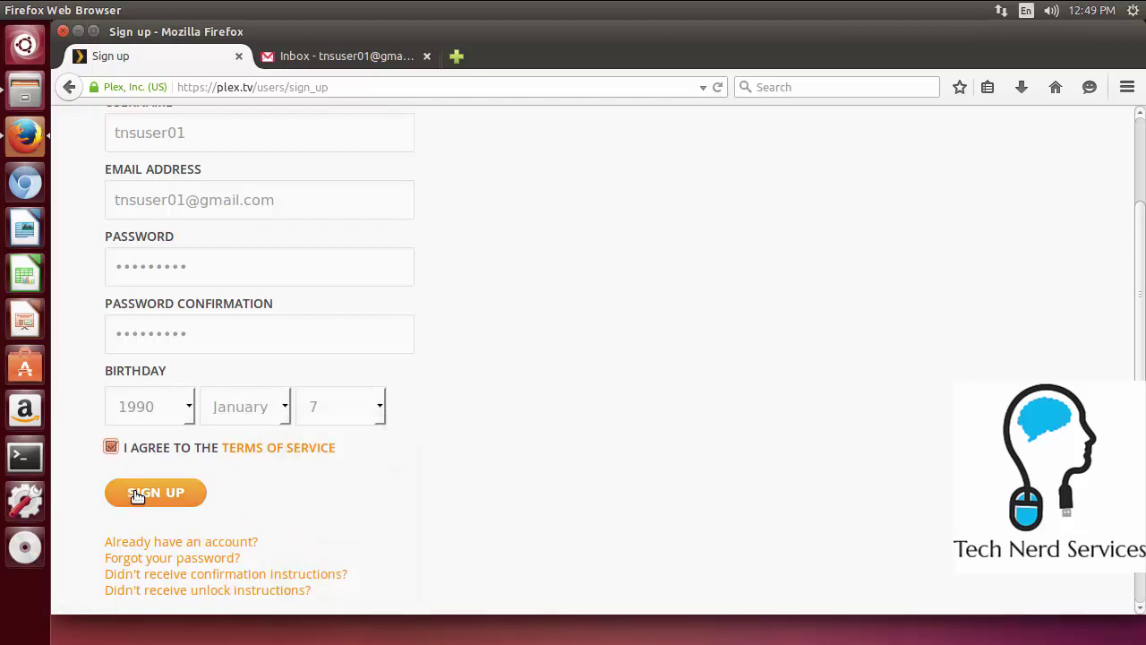
left_click(124, 491)
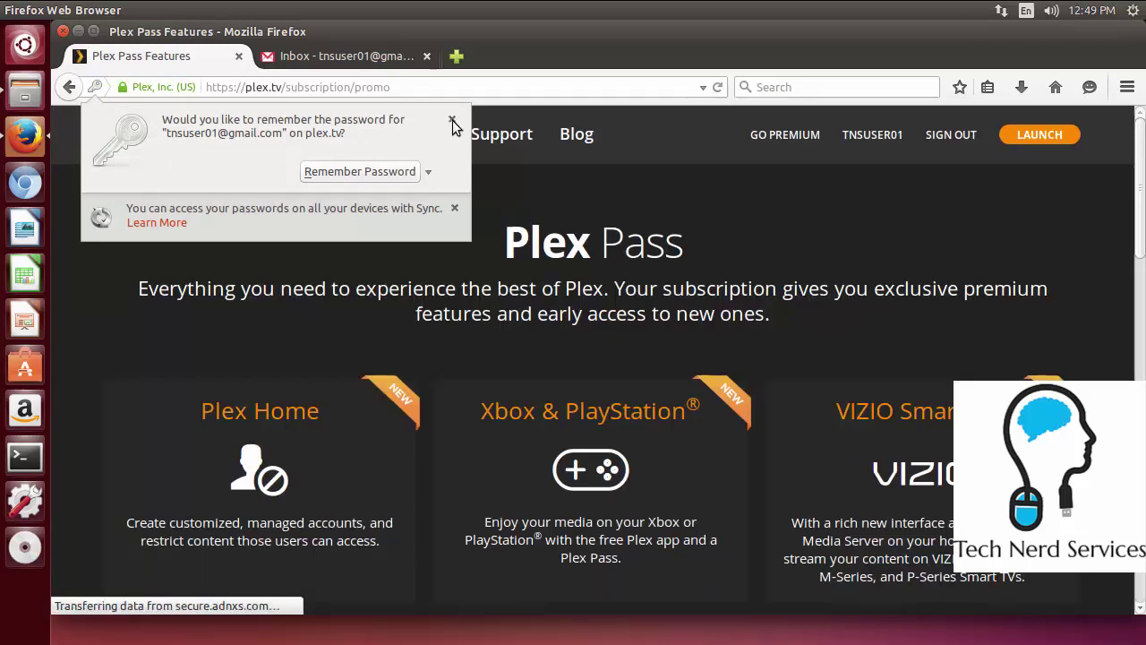
left_click(452, 120)
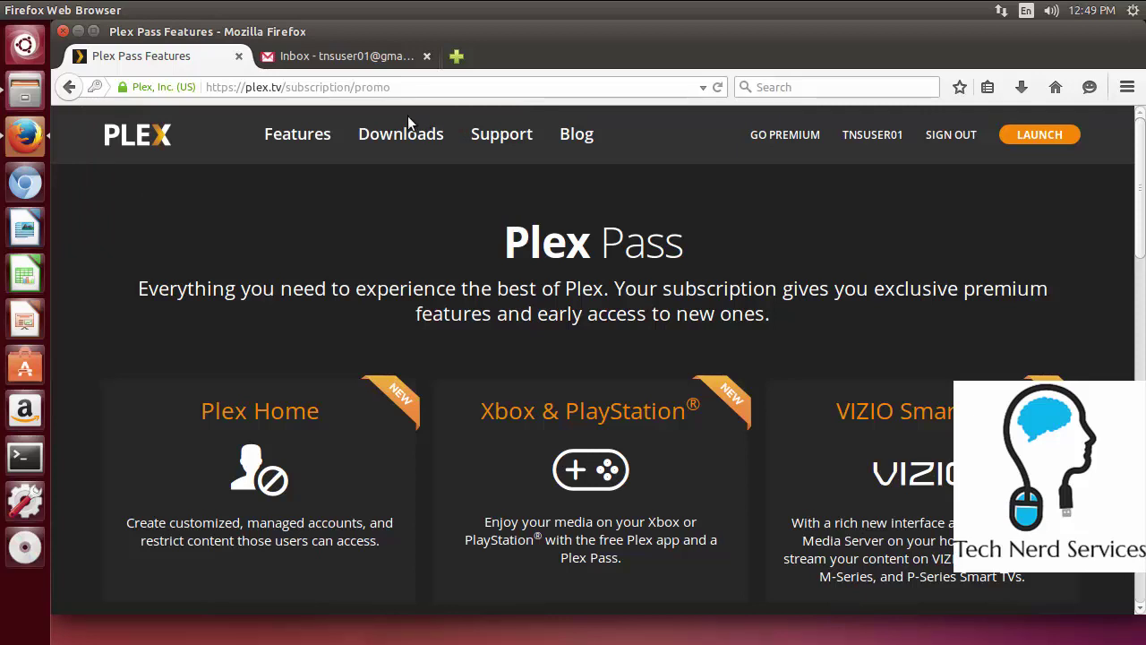
Open the 'Confirm Your New Plex Account' email in Gmail and follow its CONFIRM REGISTRATION link
left_click(359, 58)
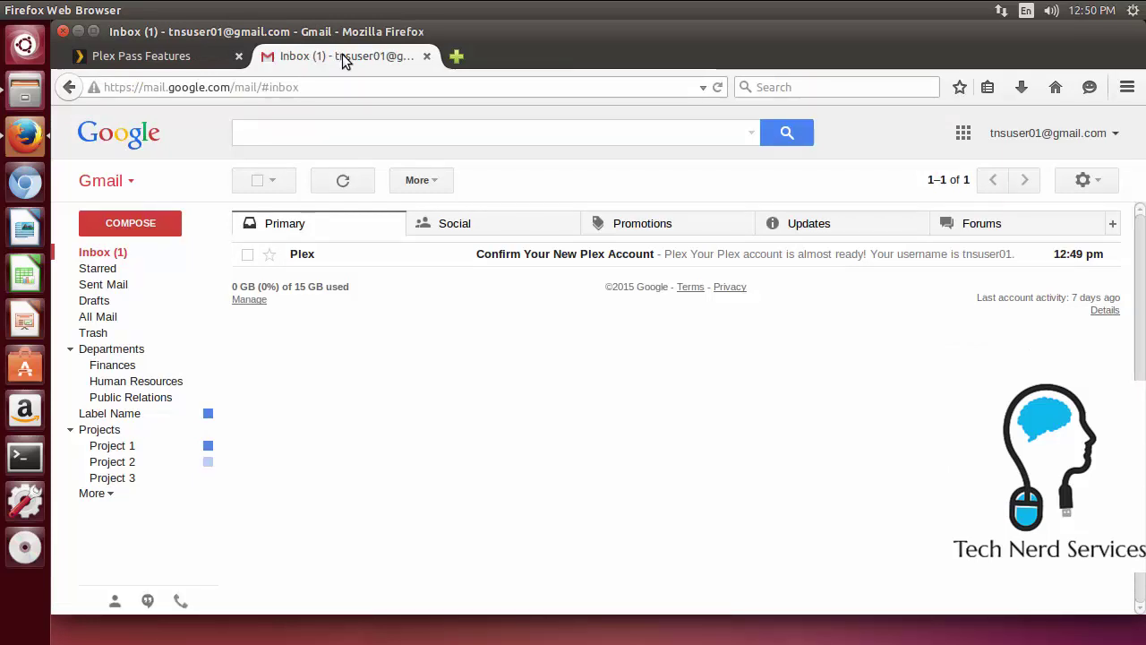
left_click(372, 267)
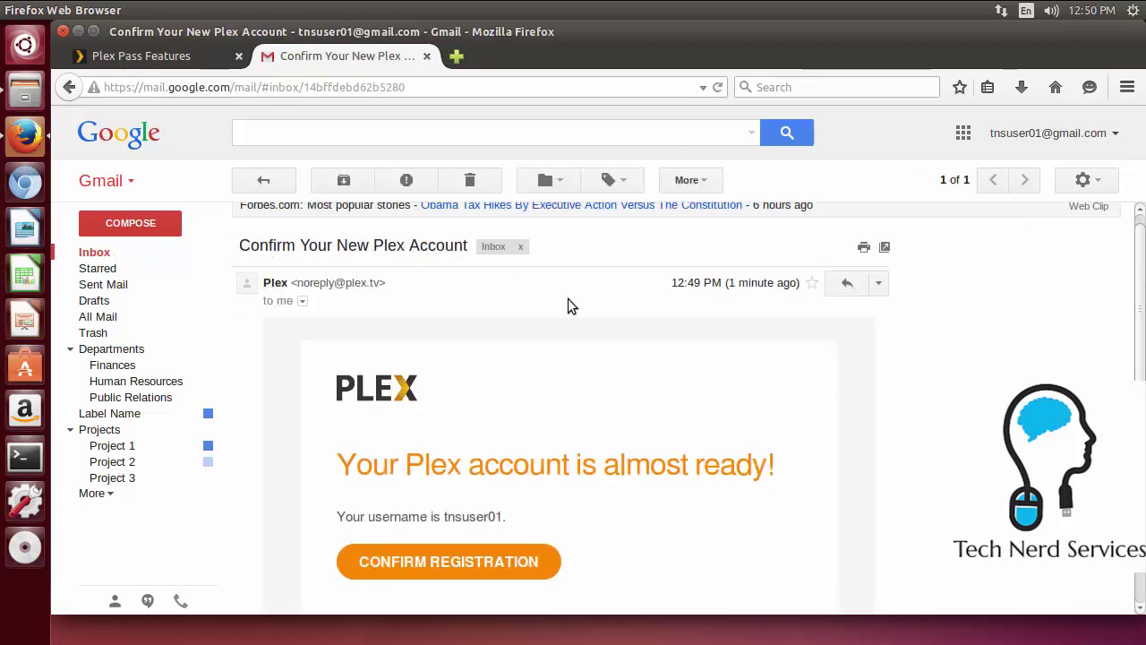
scroll(571, 303, "down", 4)
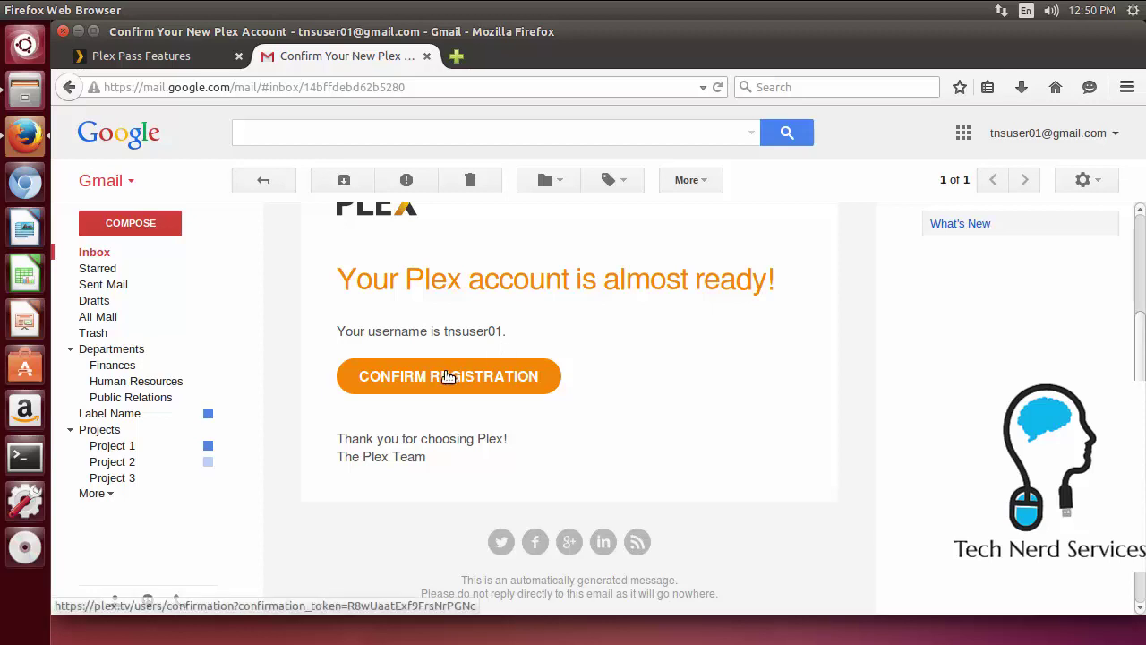
left_click(446, 376)
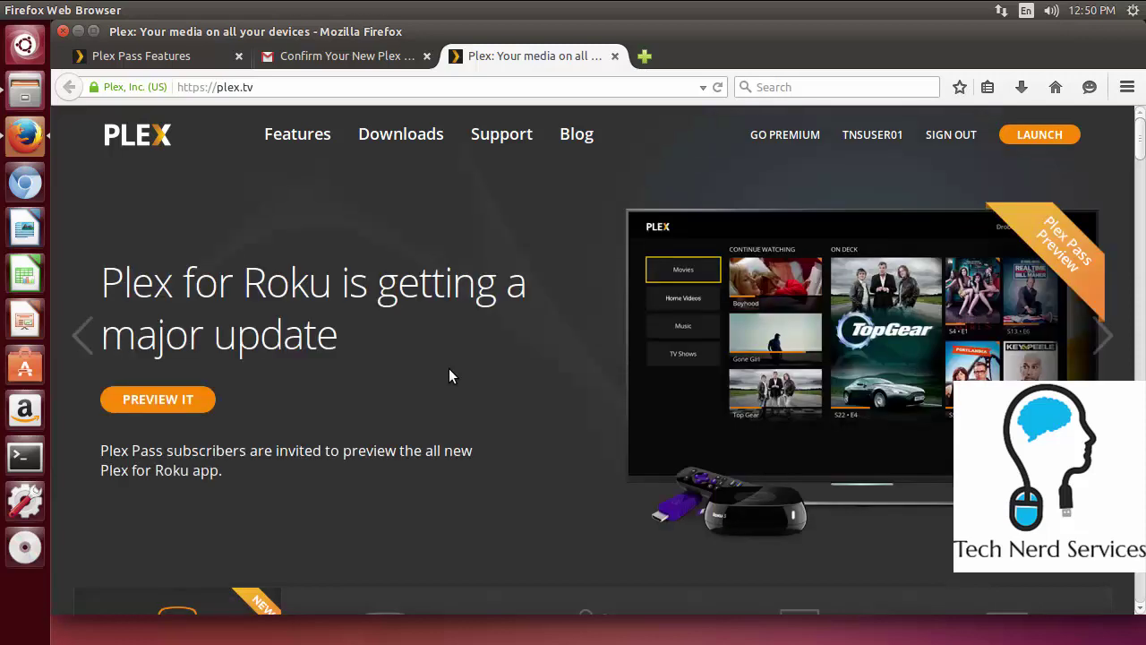
Go to plex.tv Downloads and show the Plex Media Server downloads for computers
left_click(423, 141)
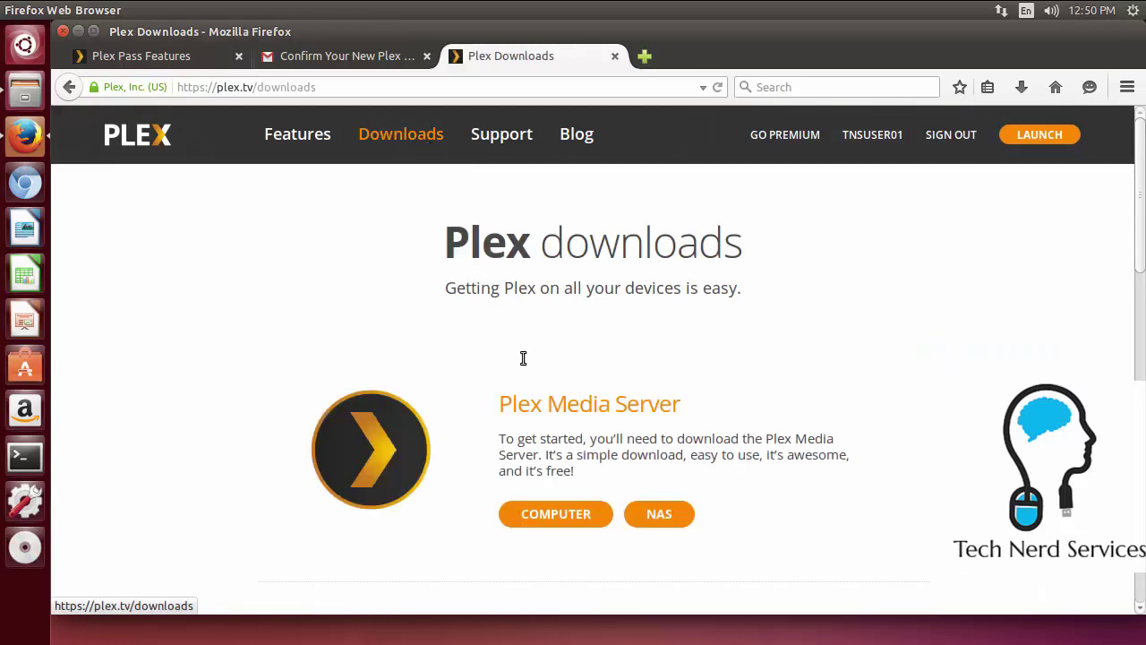
left_click(547, 512)
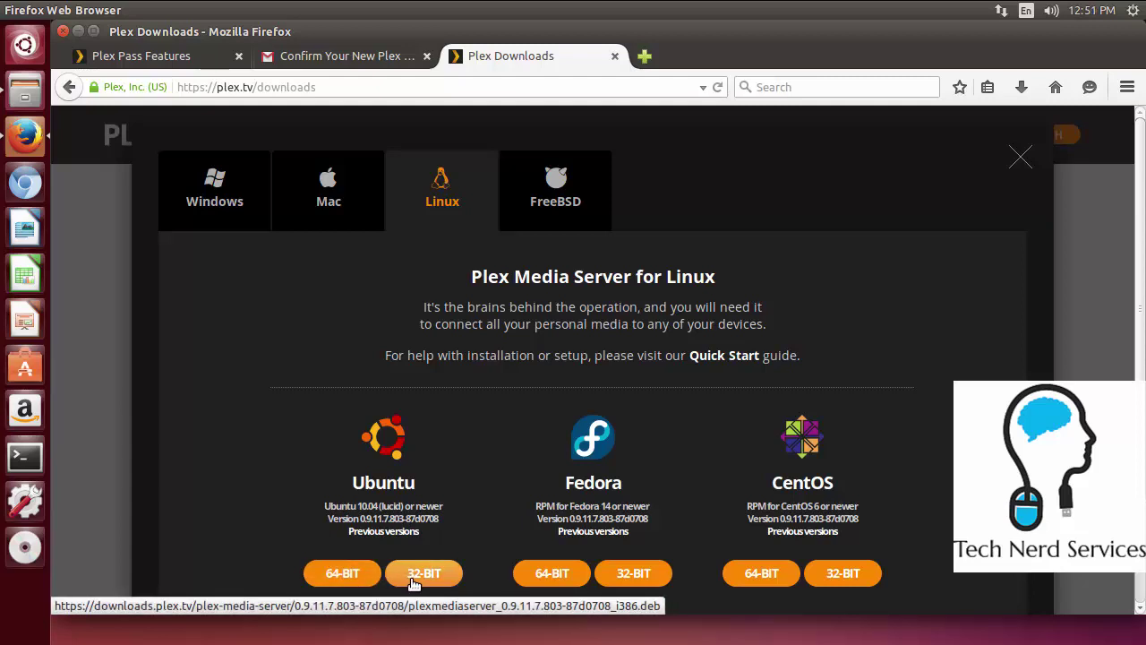
Save the Ubuntu 64-bit plexmediaserver .deb package and open it from Firefox's downloads list
left_click(349, 578)
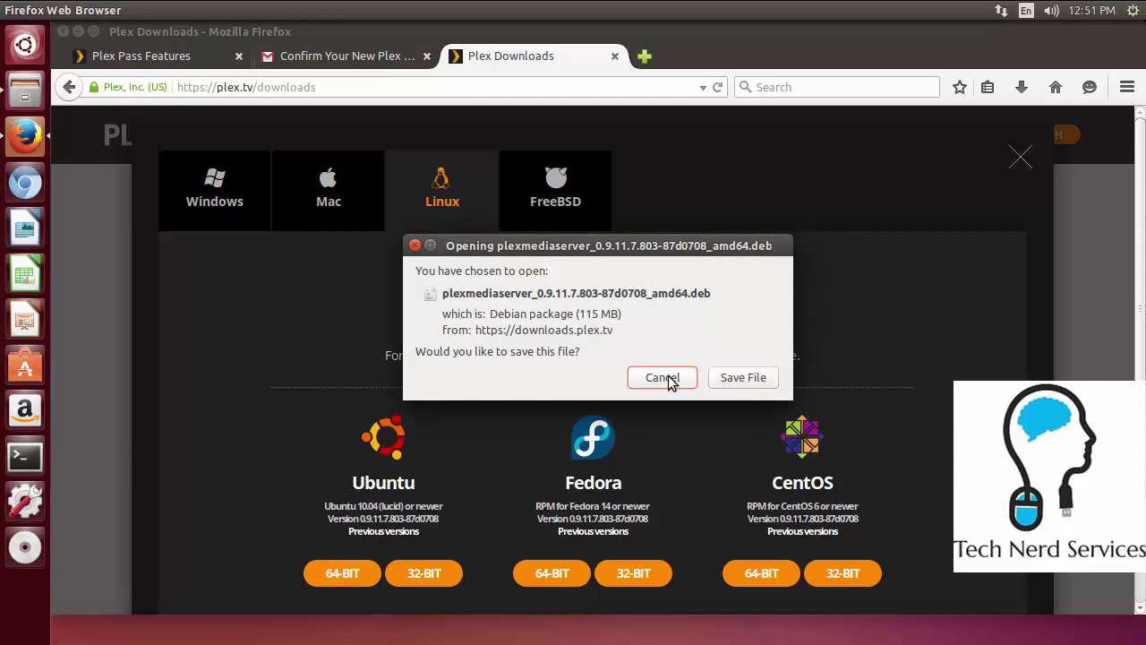
left_click(737, 379)
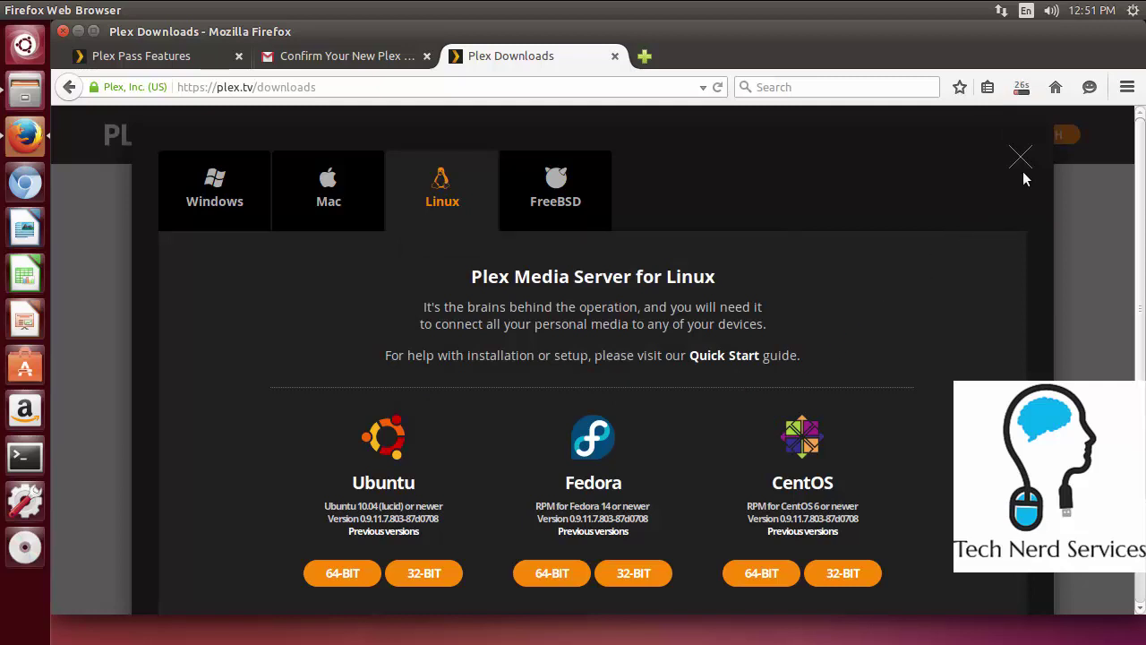
left_click(1021, 87)
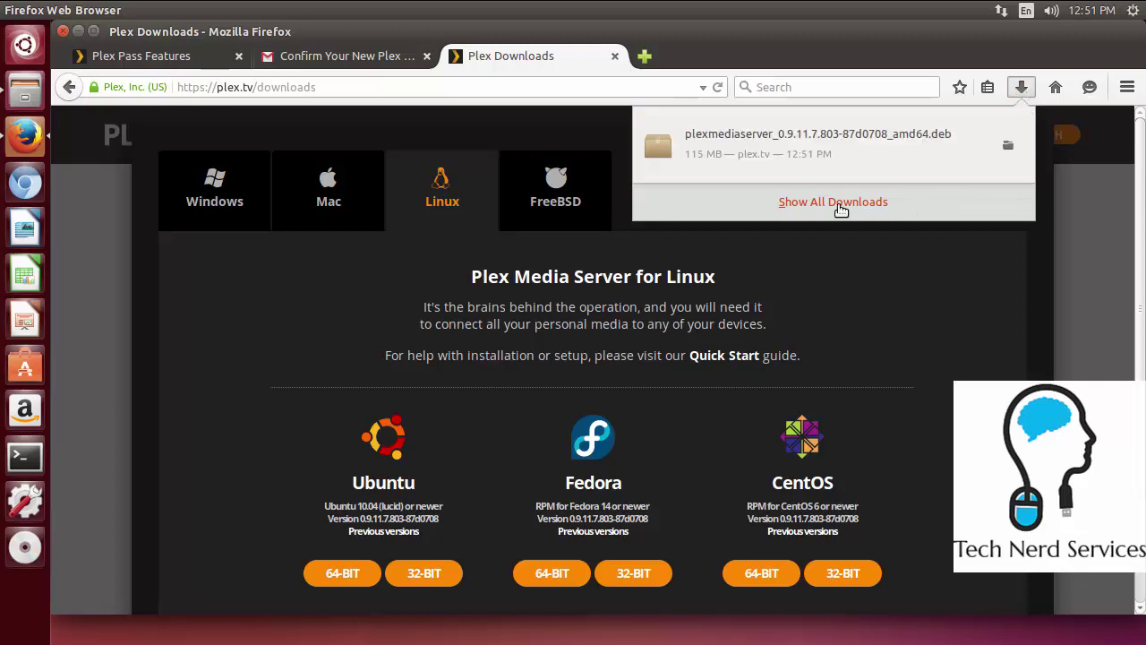
left_click(823, 150)
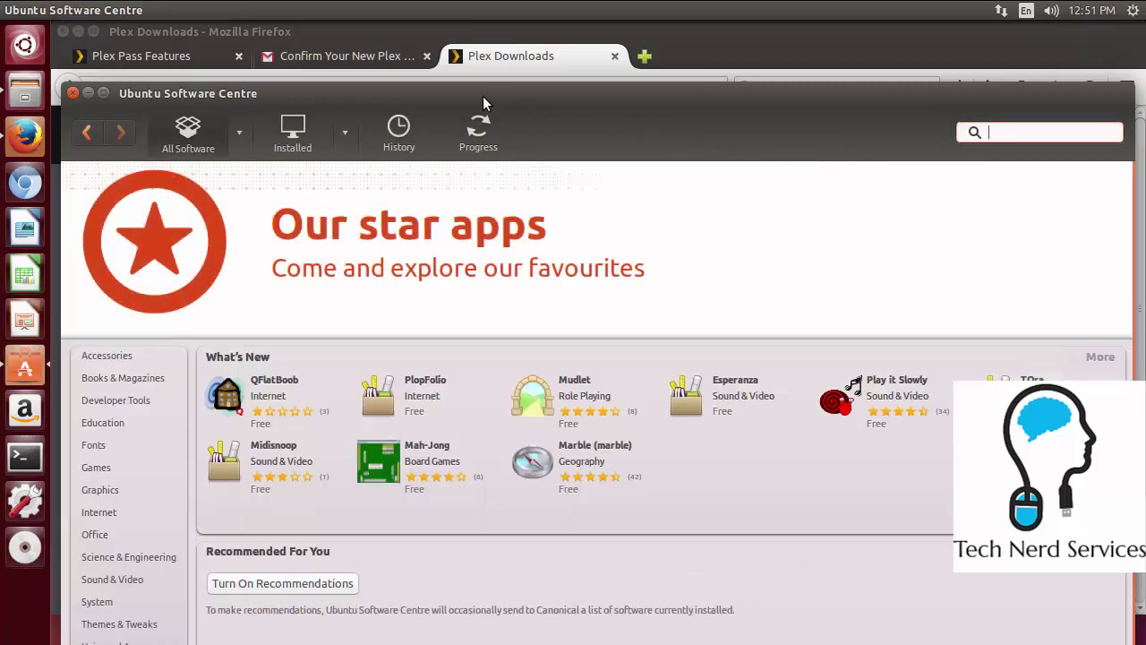
Move the Software Centre window higher and start installing Plex Media Server
left_click_drag(483, 96, 475, 66)
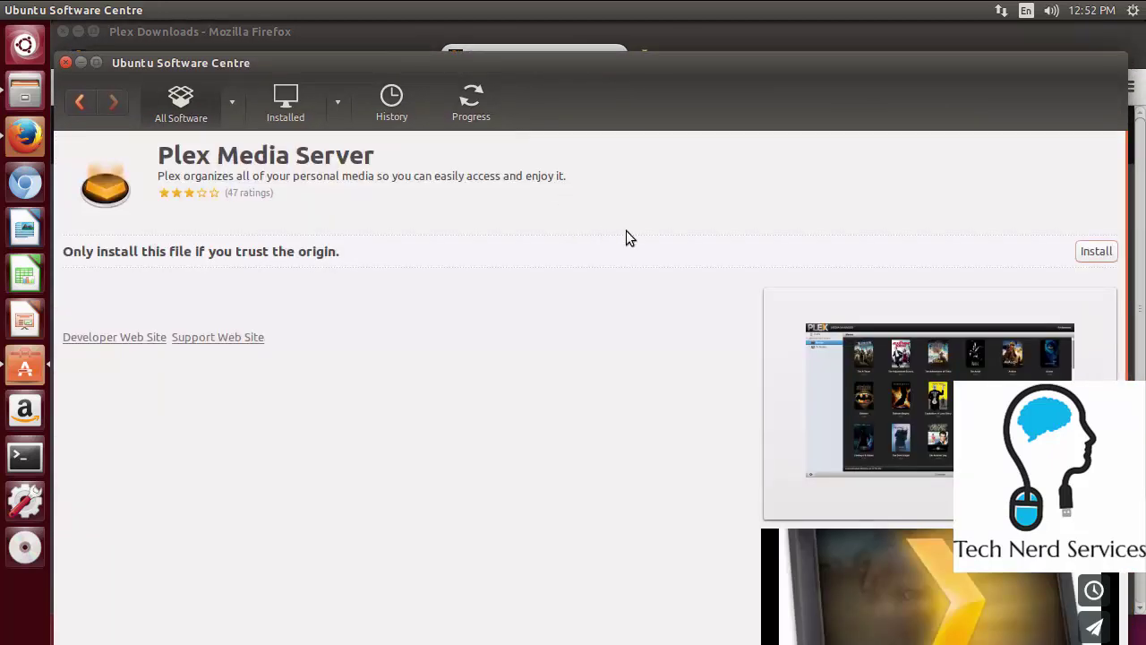
left_click(1096, 252)
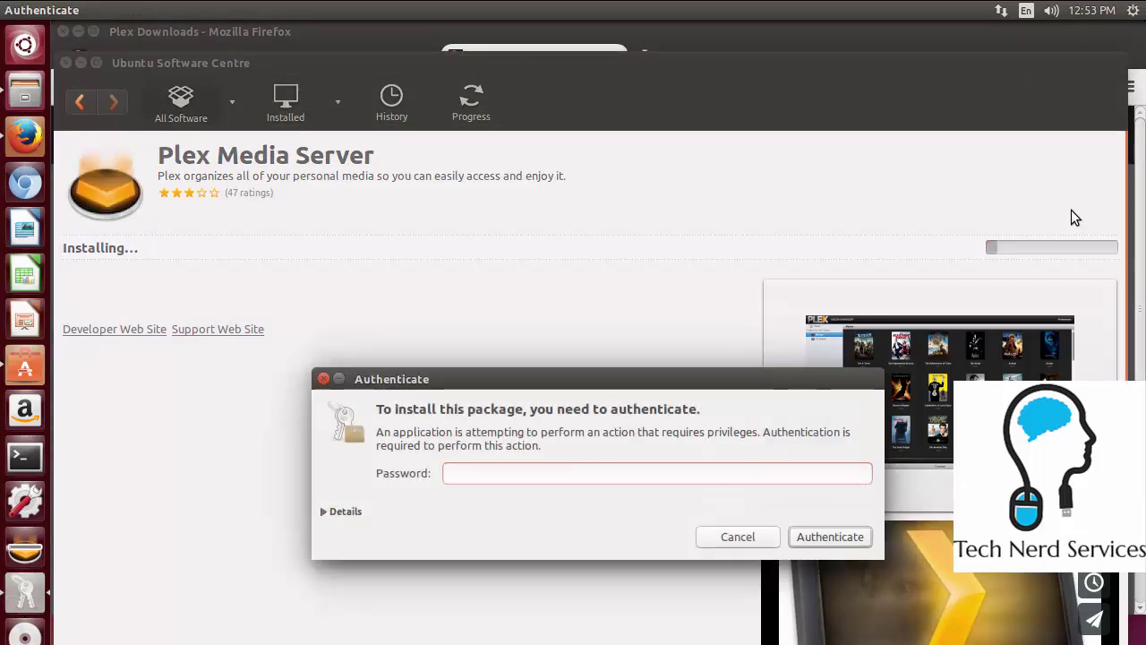
Authorize the installation with the account password, then close Software Centre once installed
type("***")
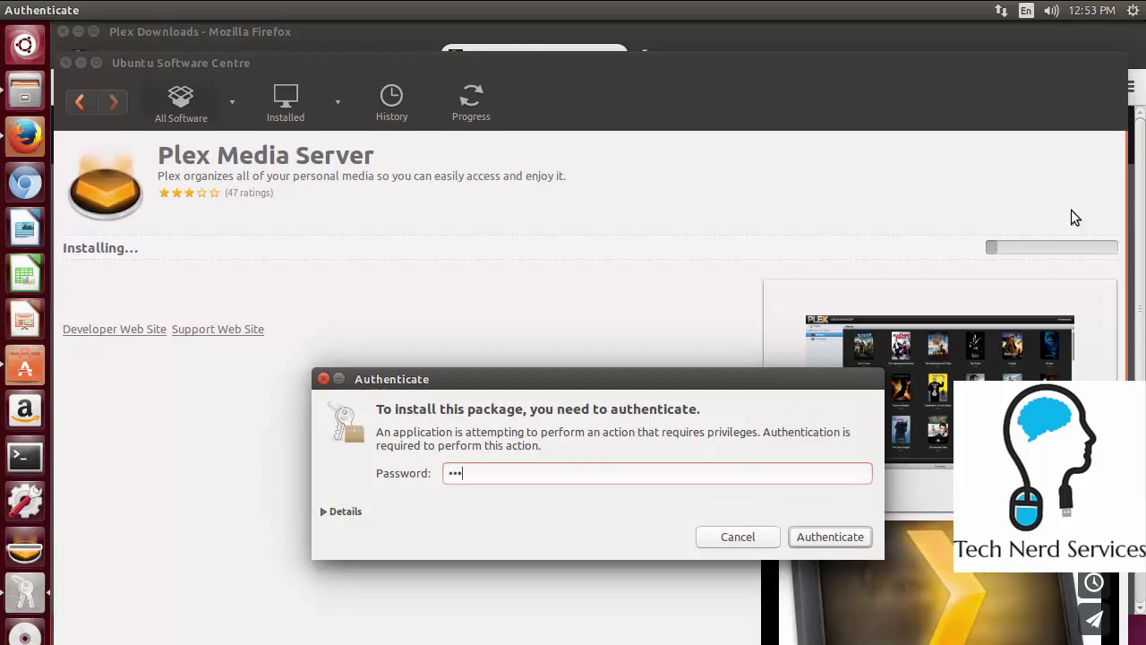
type("***")
key("Return")
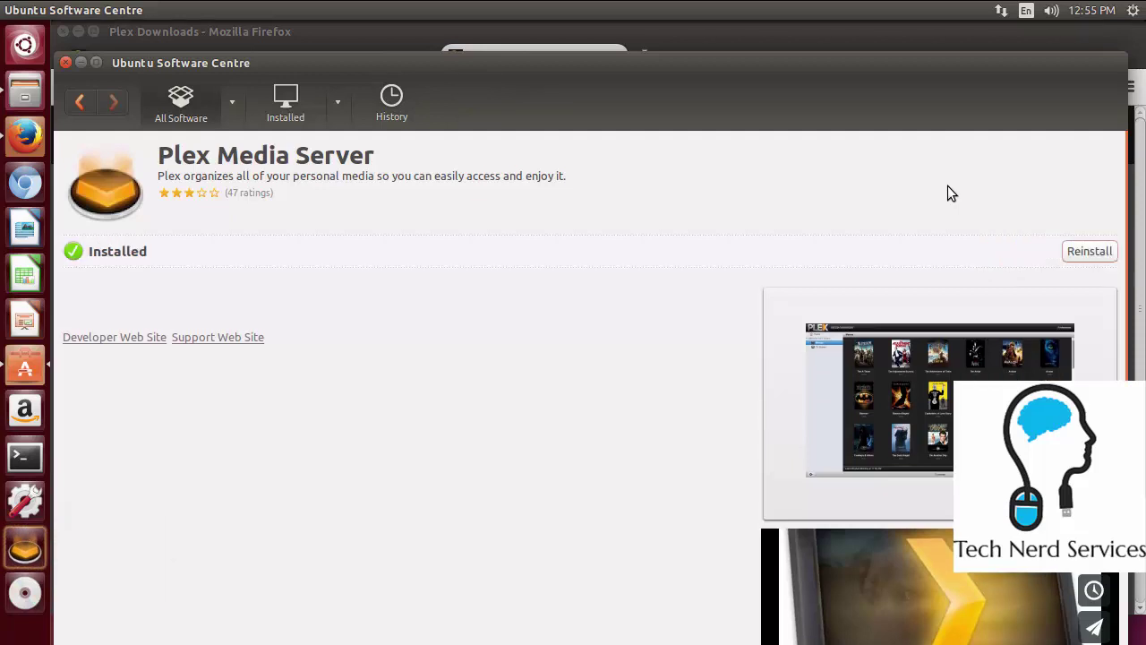
left_click(65, 64)
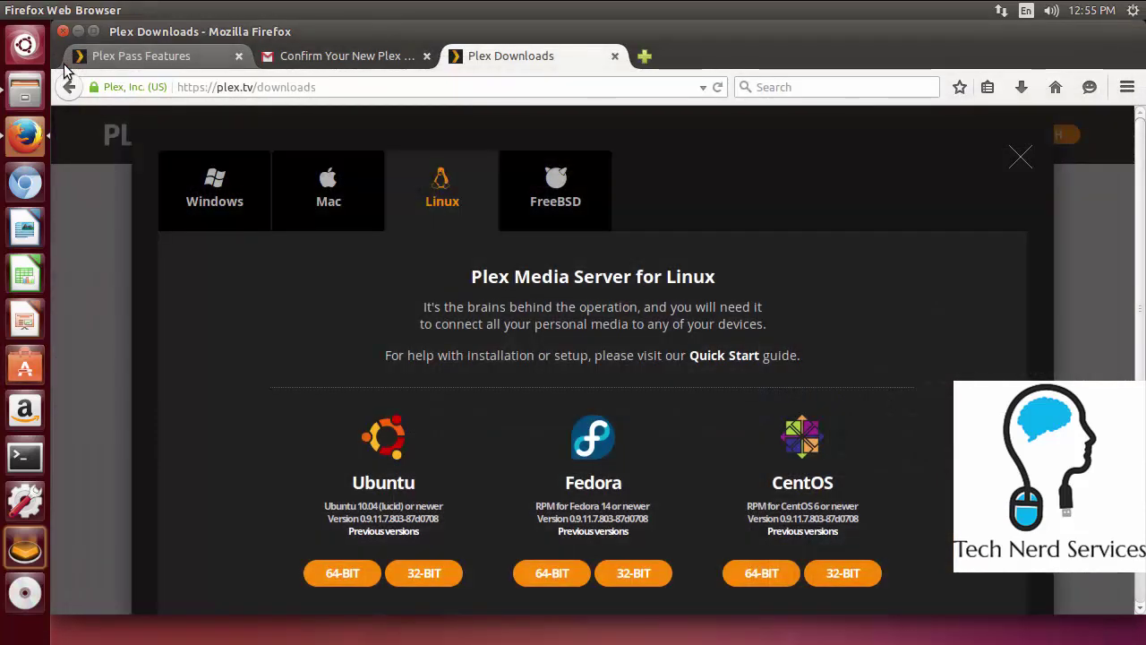
Load technerdservices.ddns.net:32400/web in a new Firefox tab
right_click(31, 541)
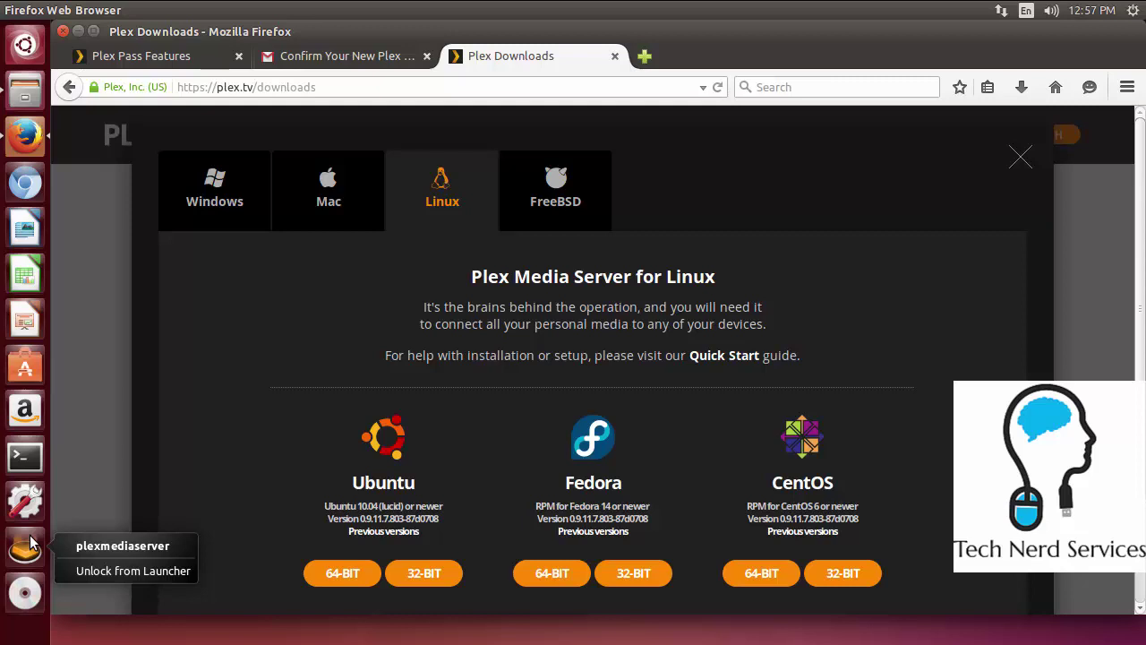
left_click(31, 541)
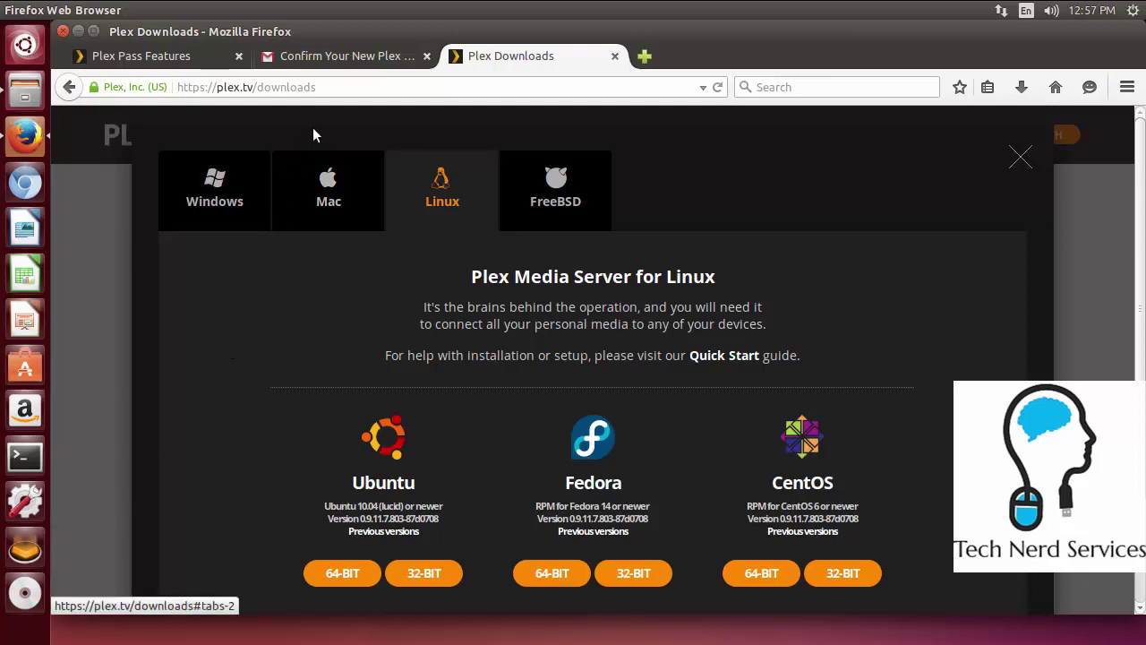
left_click(343, 89)
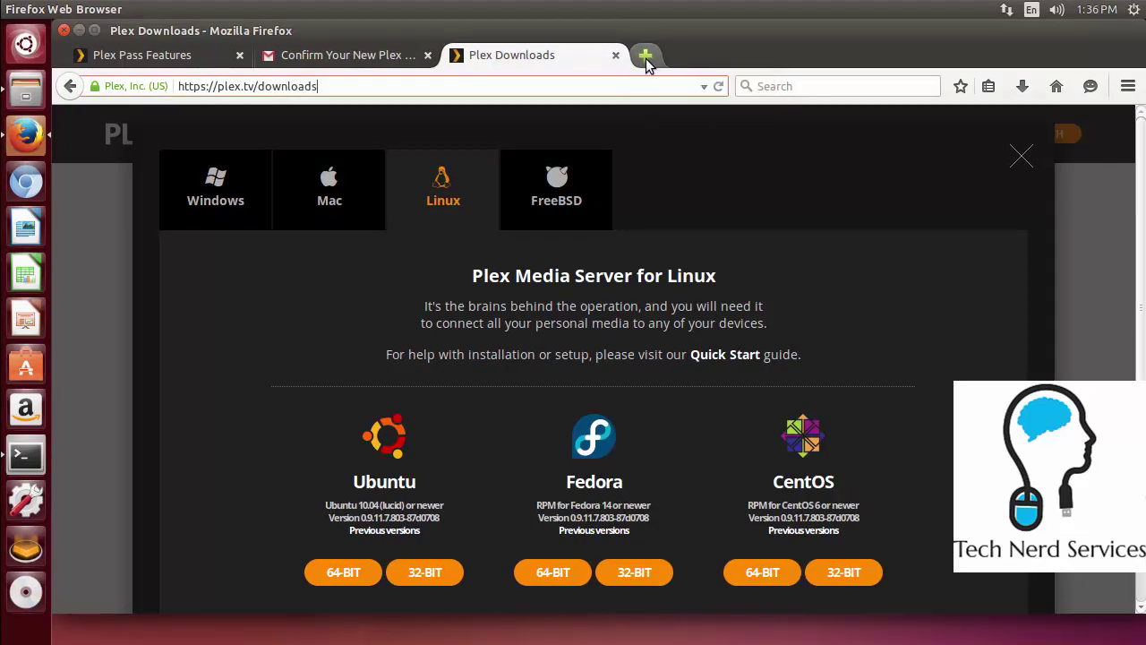
left_click(646, 56)
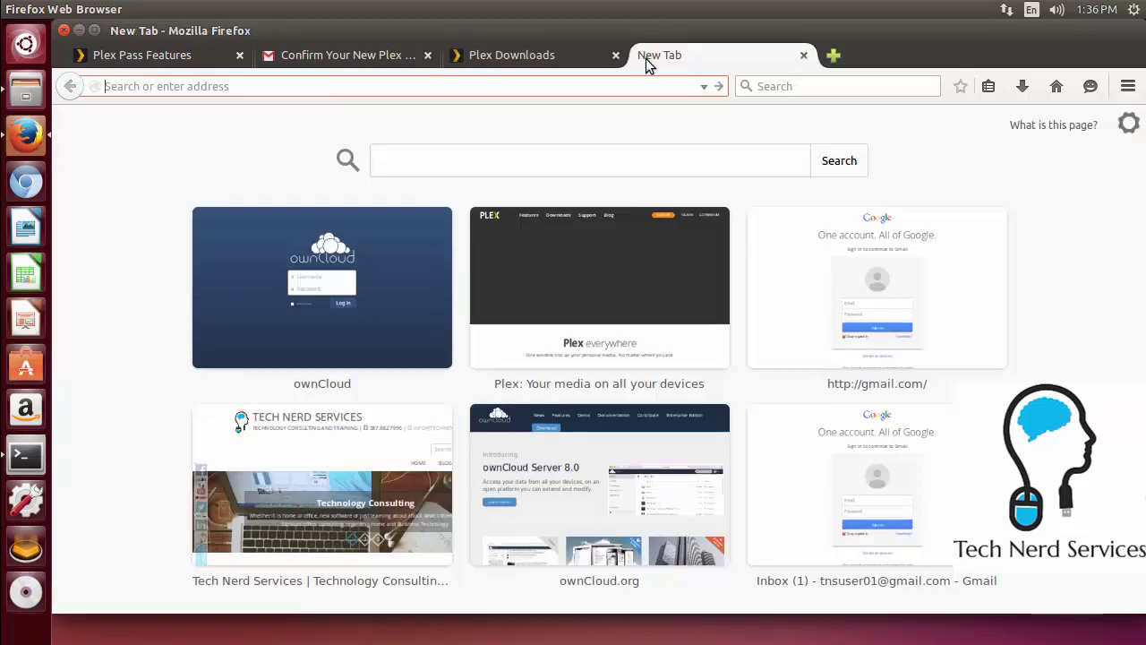
type("technerdserv")
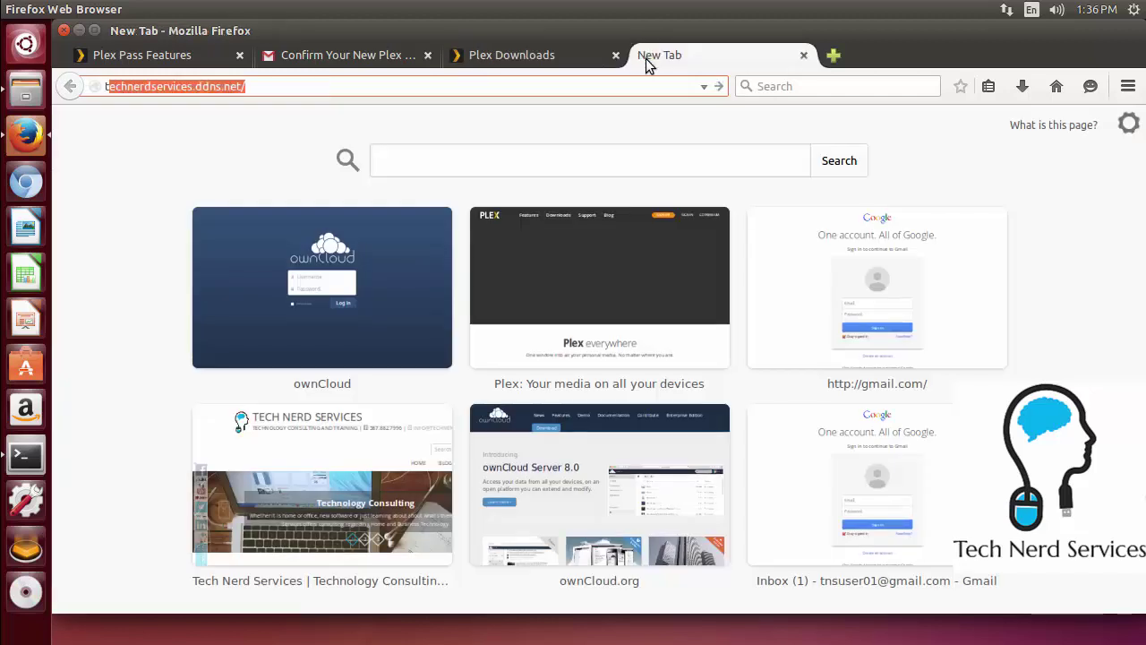
type("ices.ddns.net")
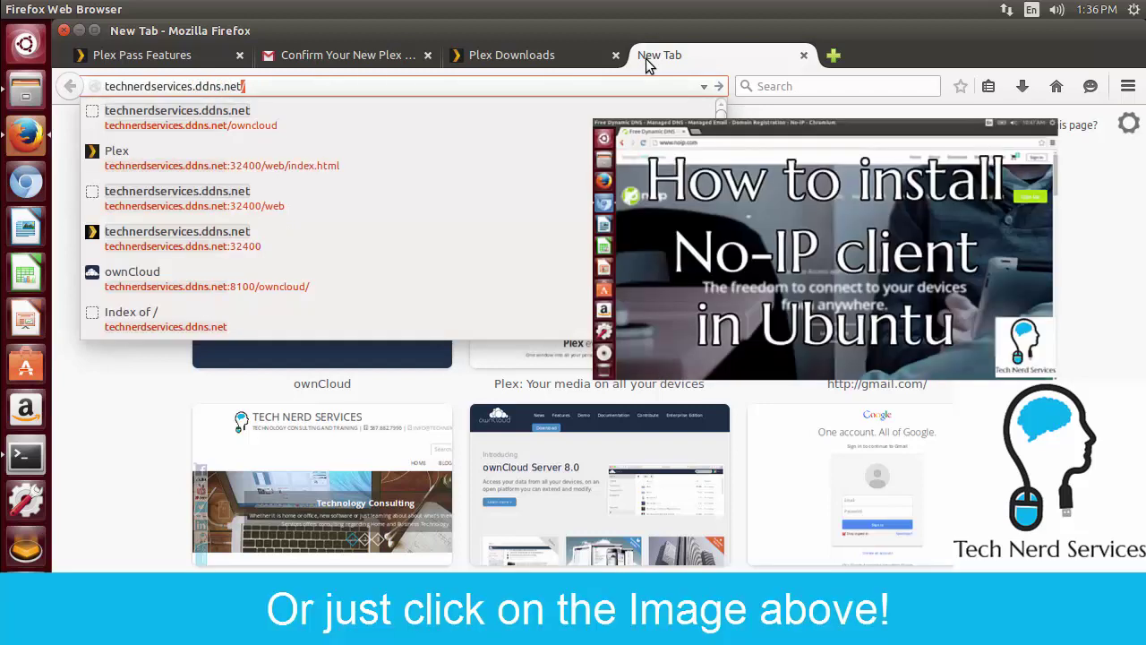
type(":32400/")
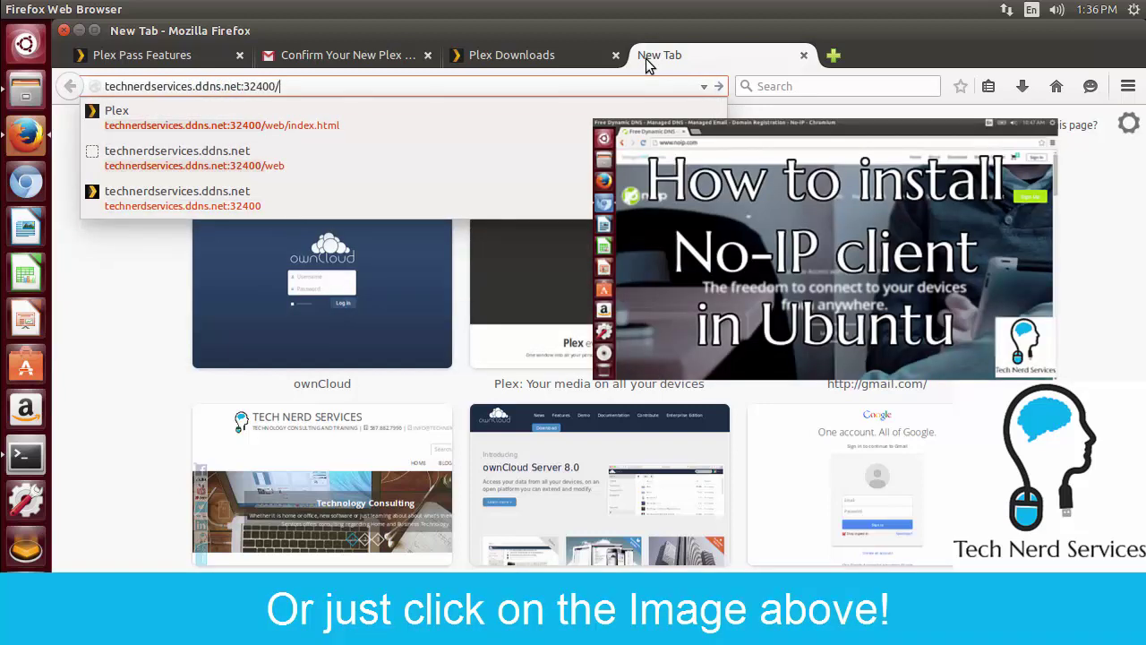
type("web")
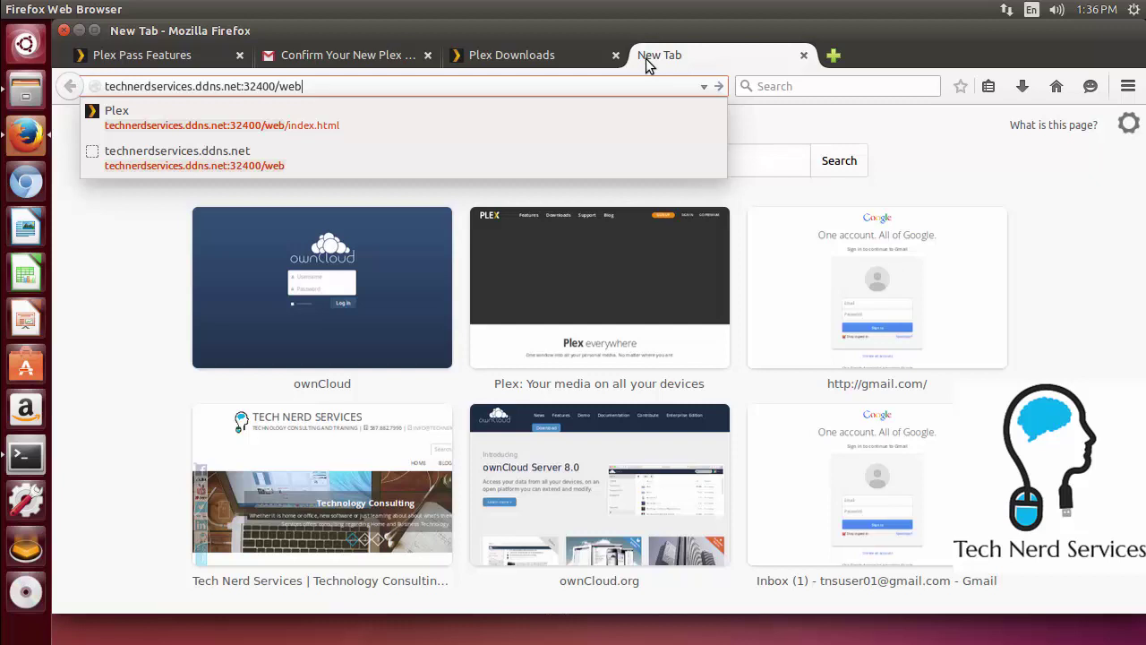
key("Return")
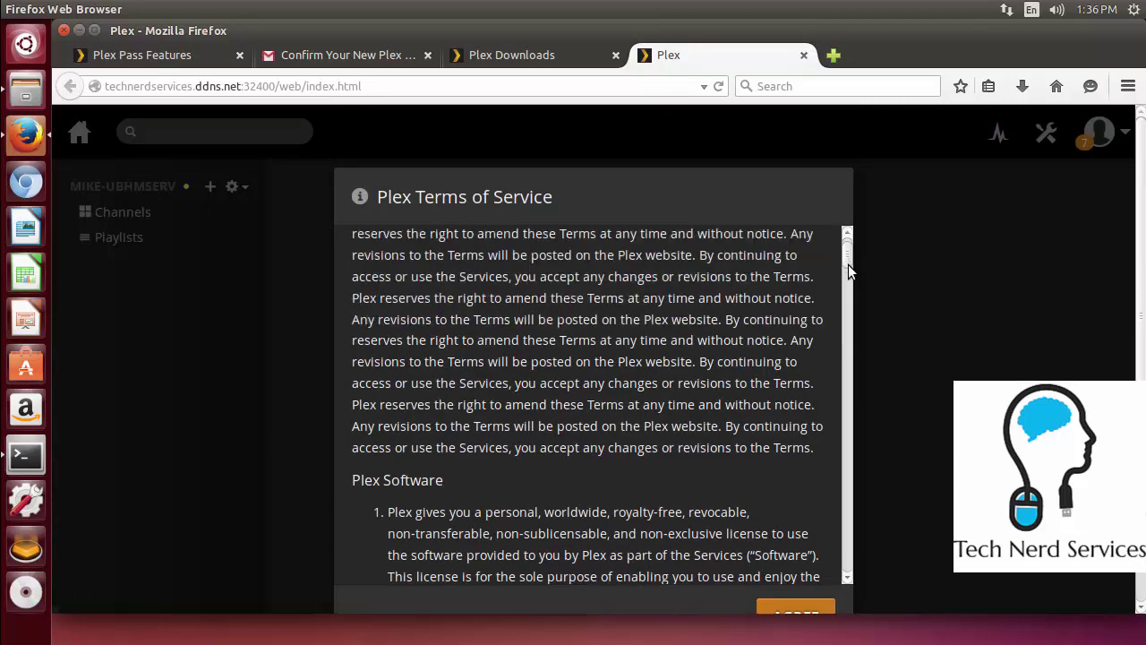
Scroll through and accept the Plex Terms of Service to reach the MIKE-UBHMSERV dashboard
left_click_drag(847, 256, 849, 271)
scroll(849, 271, "down", 4)
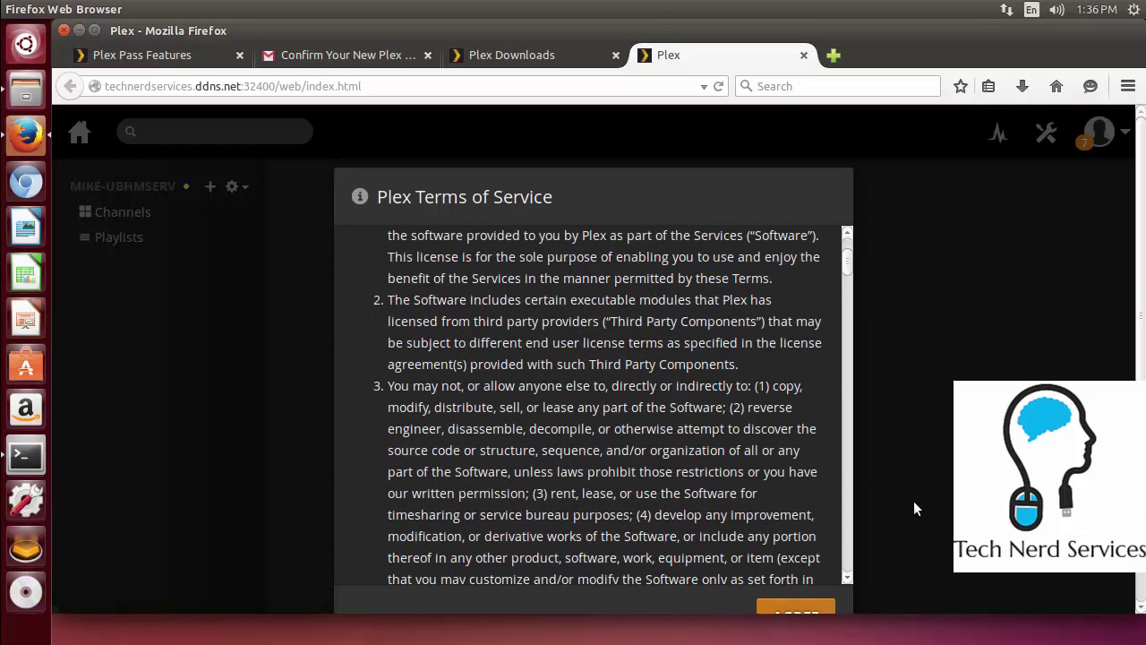
scroll(913, 500, "down", 1)
left_click(807, 560)
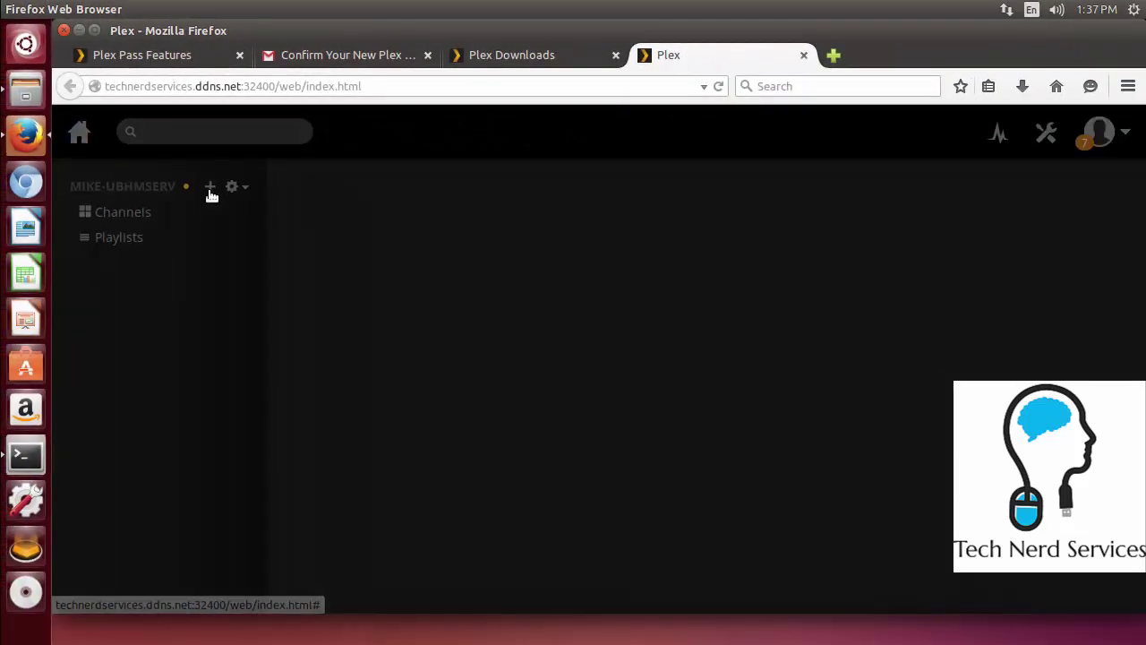
Start a new Photos library and name it 'Mike Photos'
left_click(406, 401)
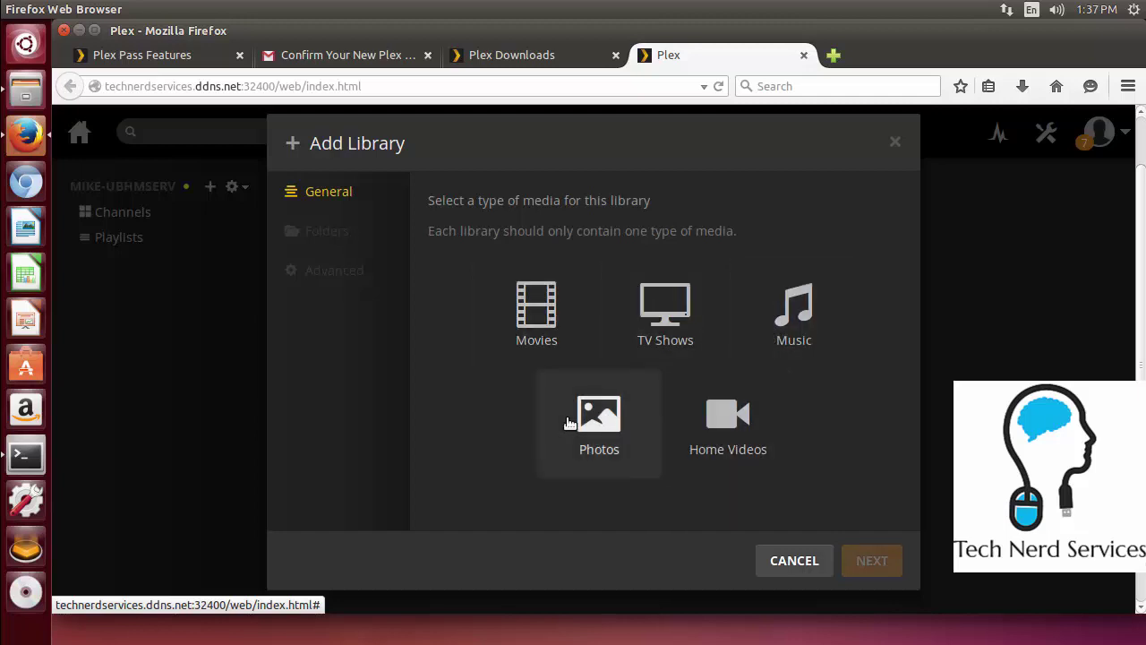
left_click(593, 428)
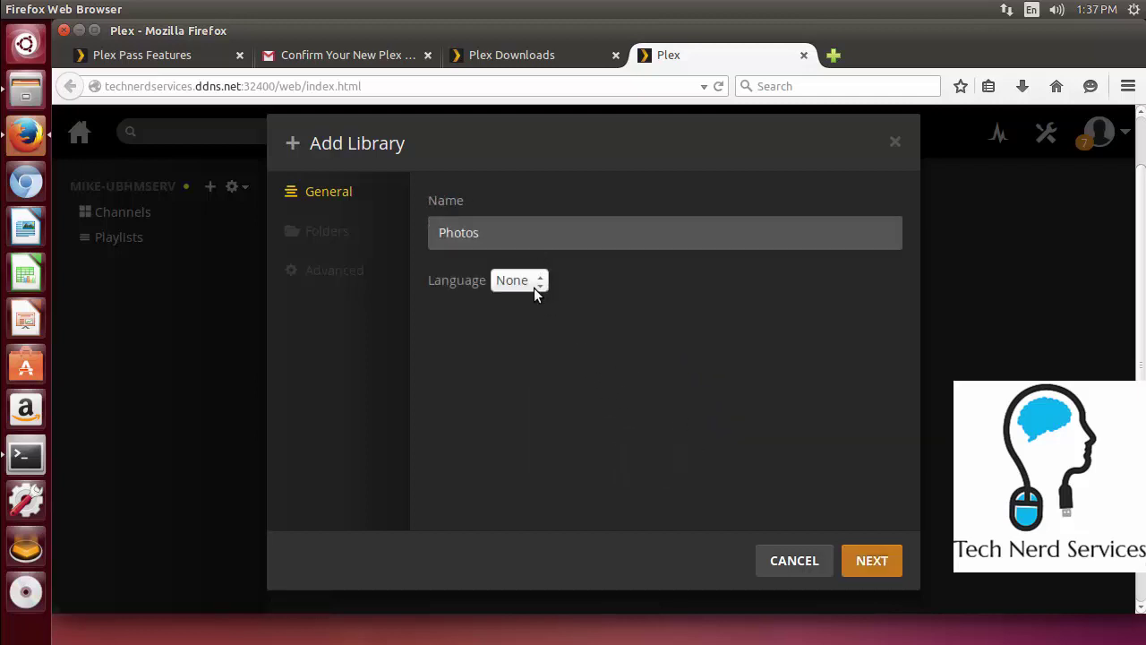
left_click(439, 233)
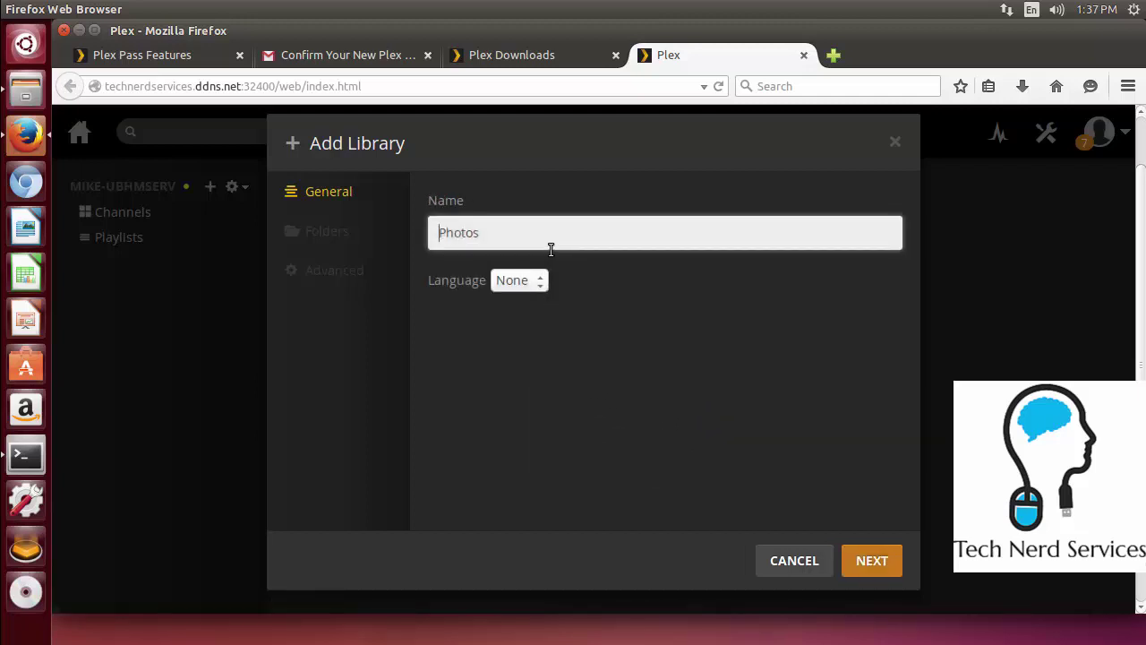
type("Mike")
left_click(873, 560)
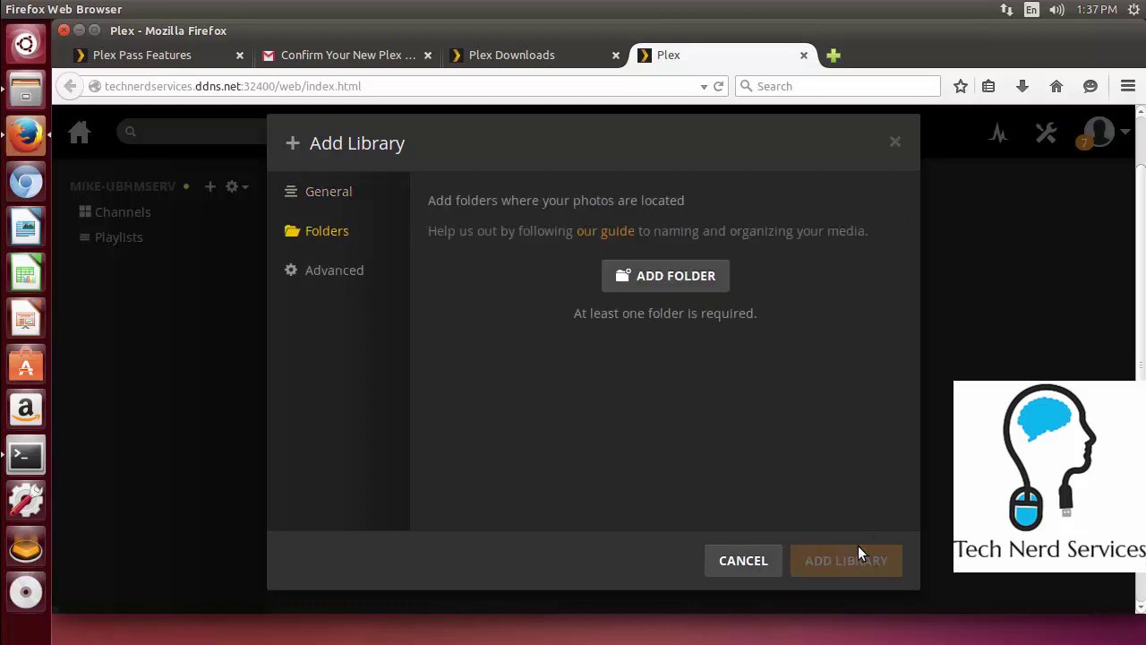
Add the /home/mike/Pictures folder to the library and create it
left_click(693, 287)
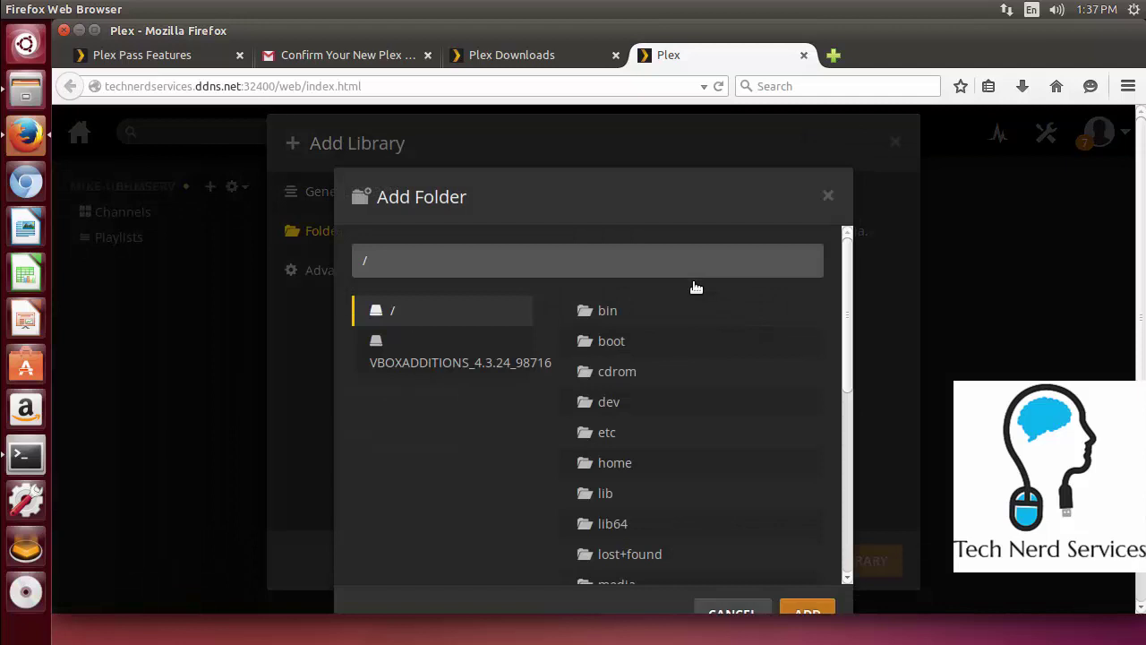
left_click(611, 463)
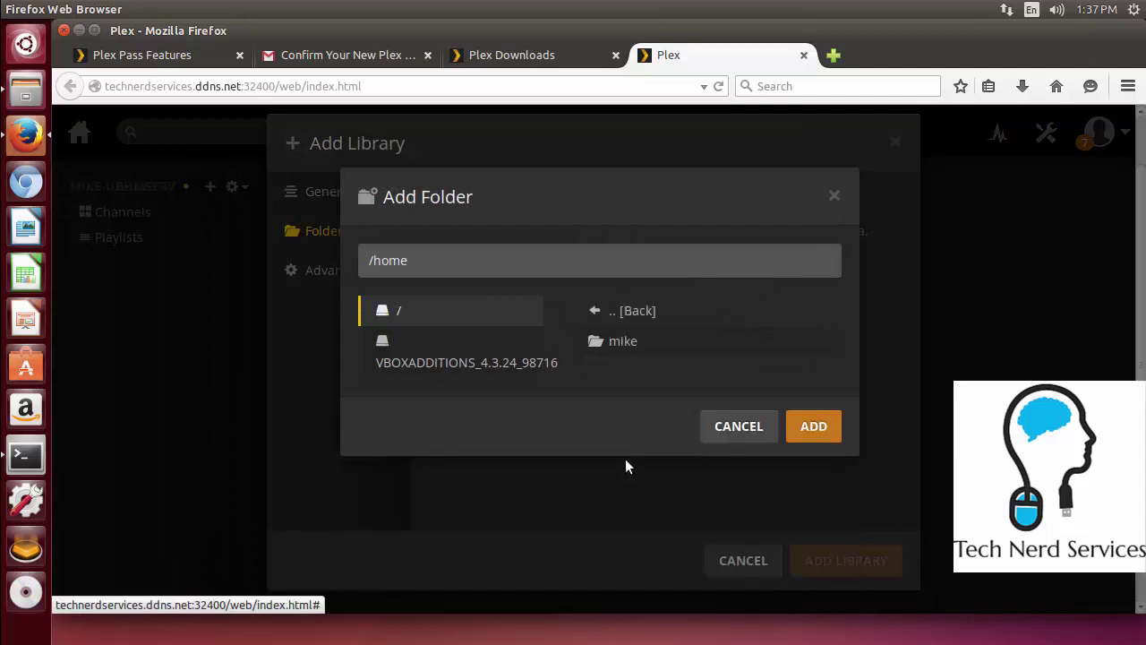
left_click(617, 354)
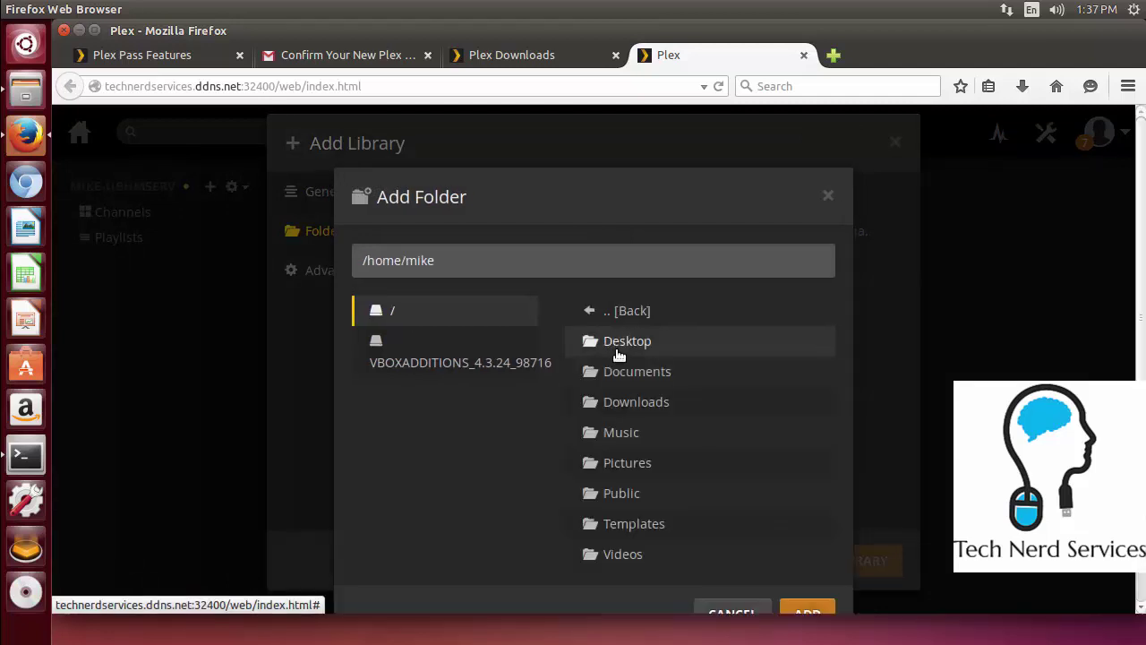
left_click(618, 469)
left_click(813, 430)
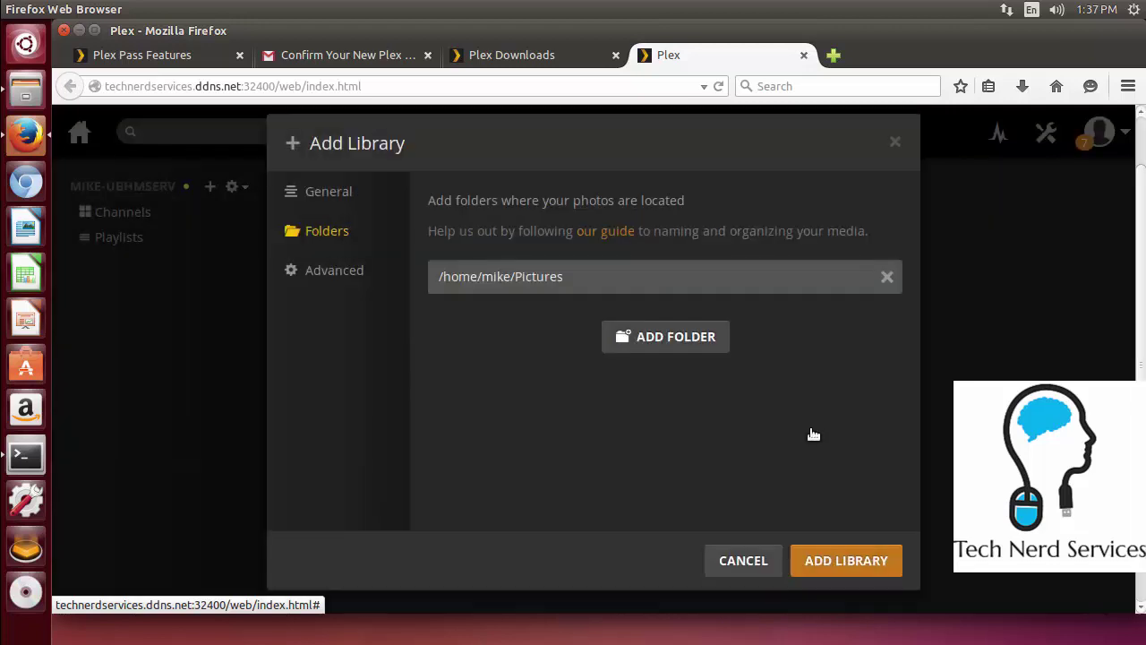
left_click(817, 553)
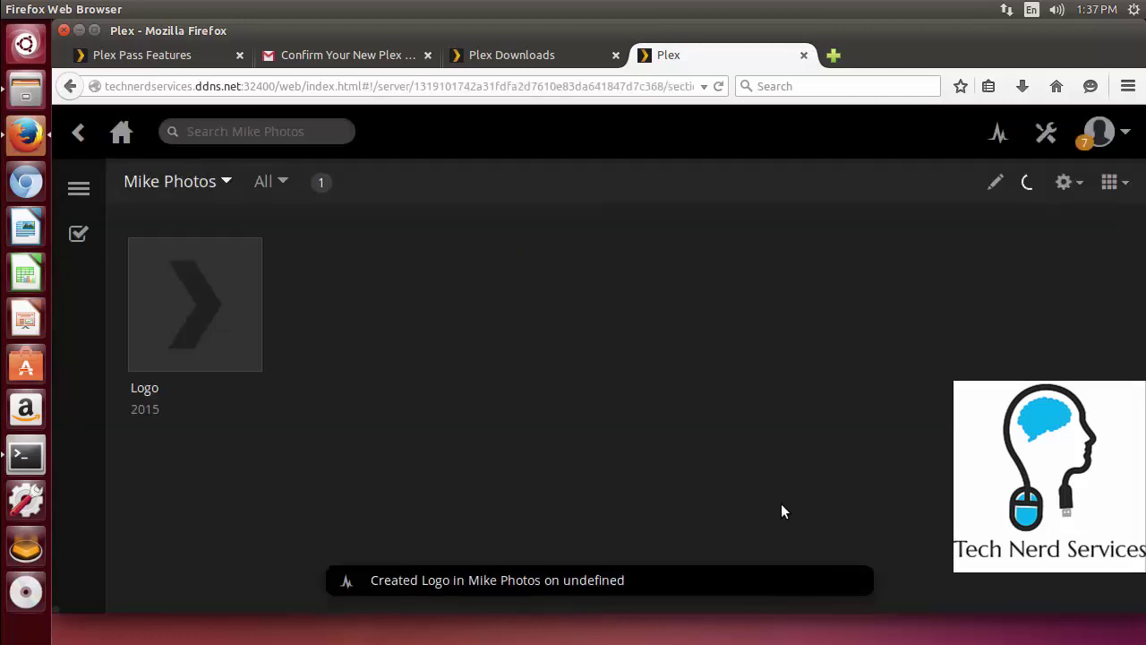
mouse_move(243, 345)
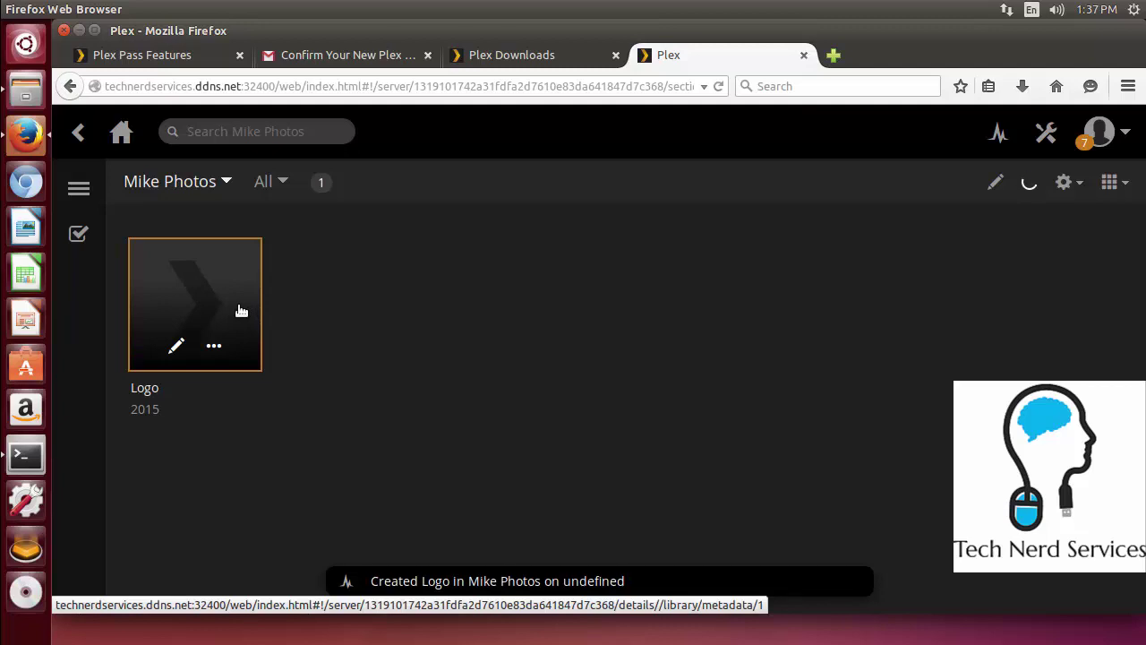
left_click(241, 311)
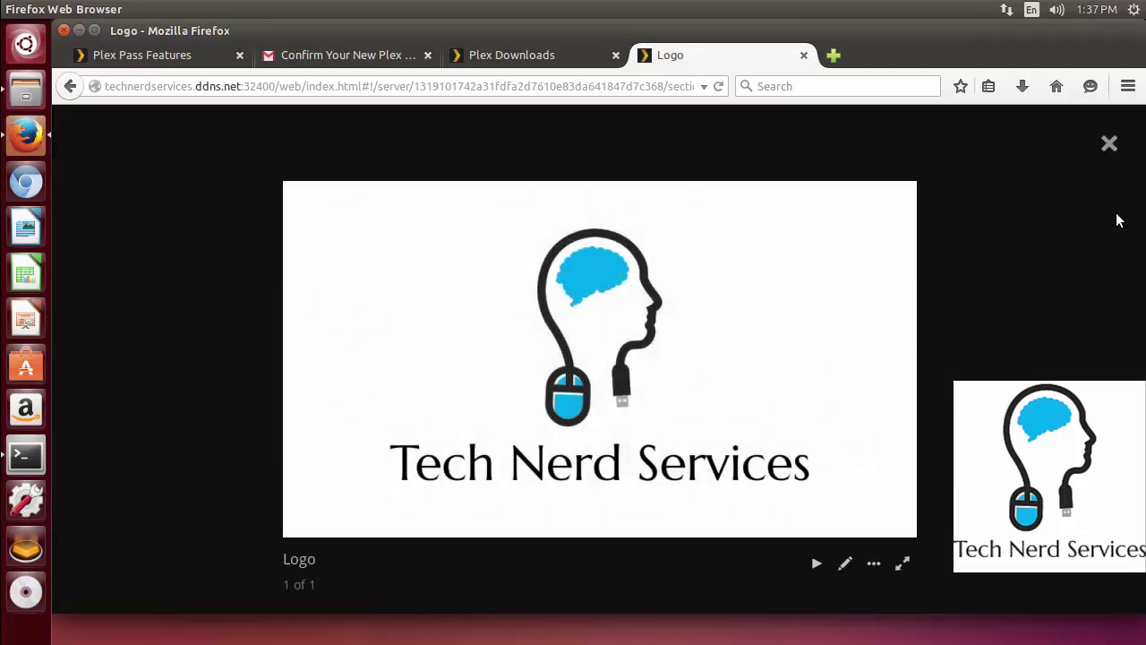
left_click(1109, 144)
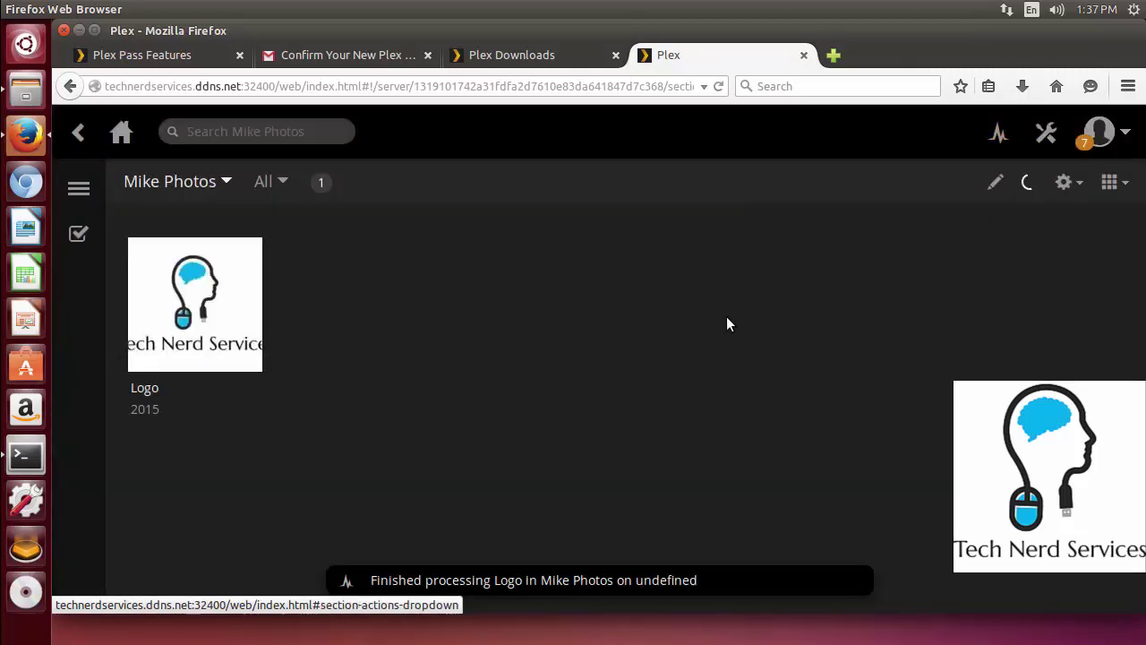
Start a new Home Videos library from the server home and name it Mike Videos
left_click(120, 134)
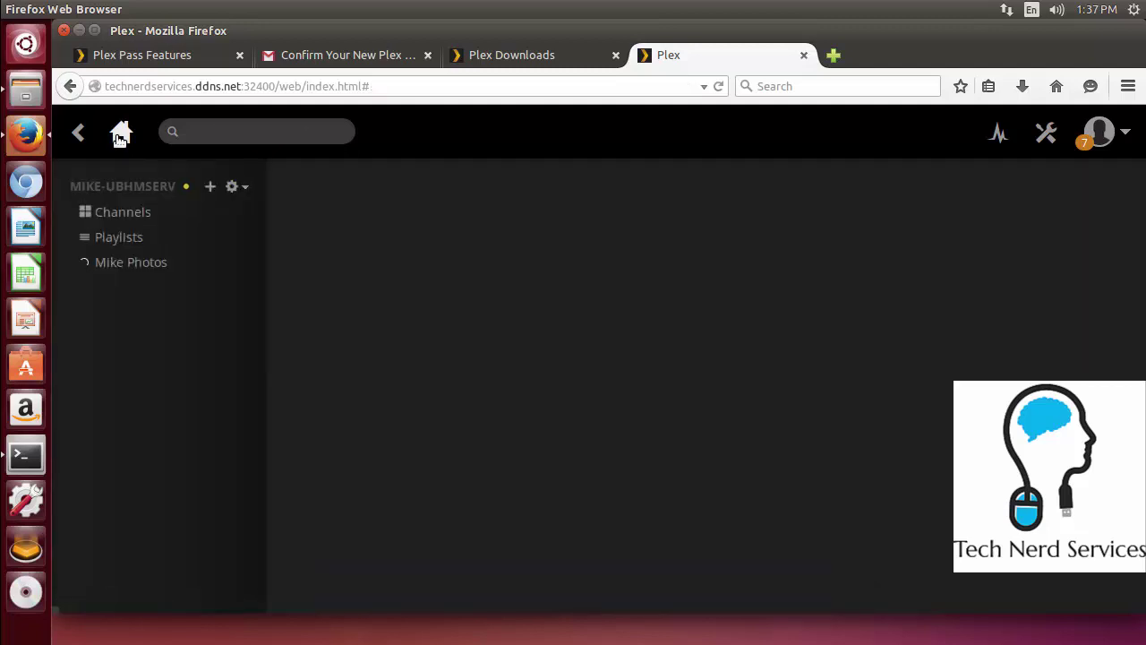
left_click(211, 188)
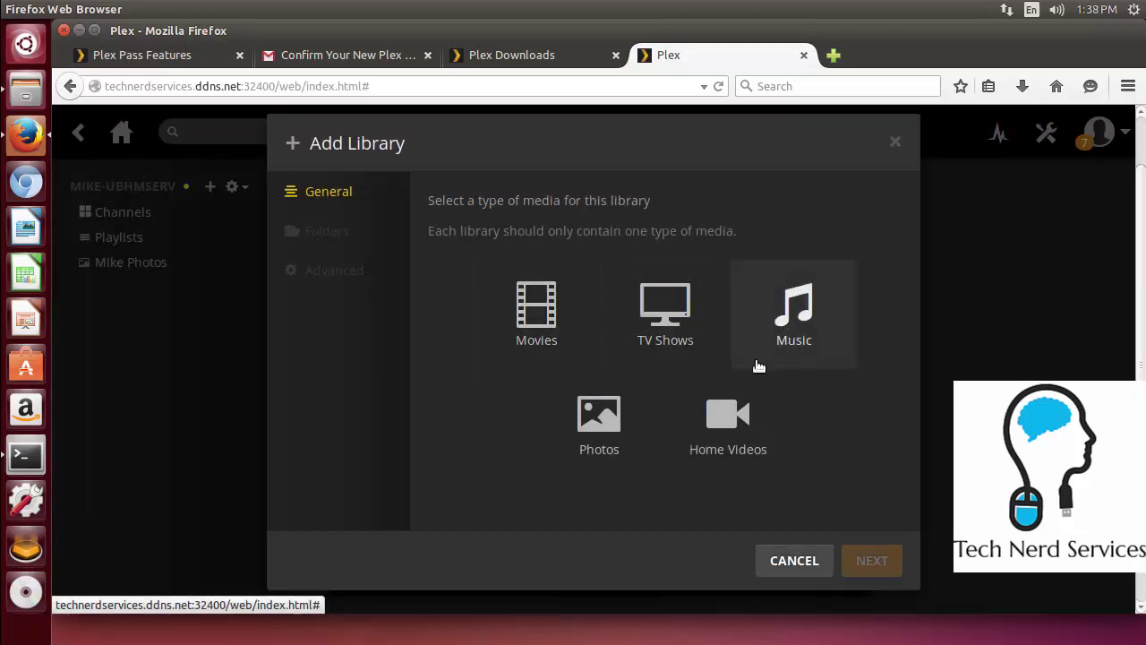
left_click(728, 416)
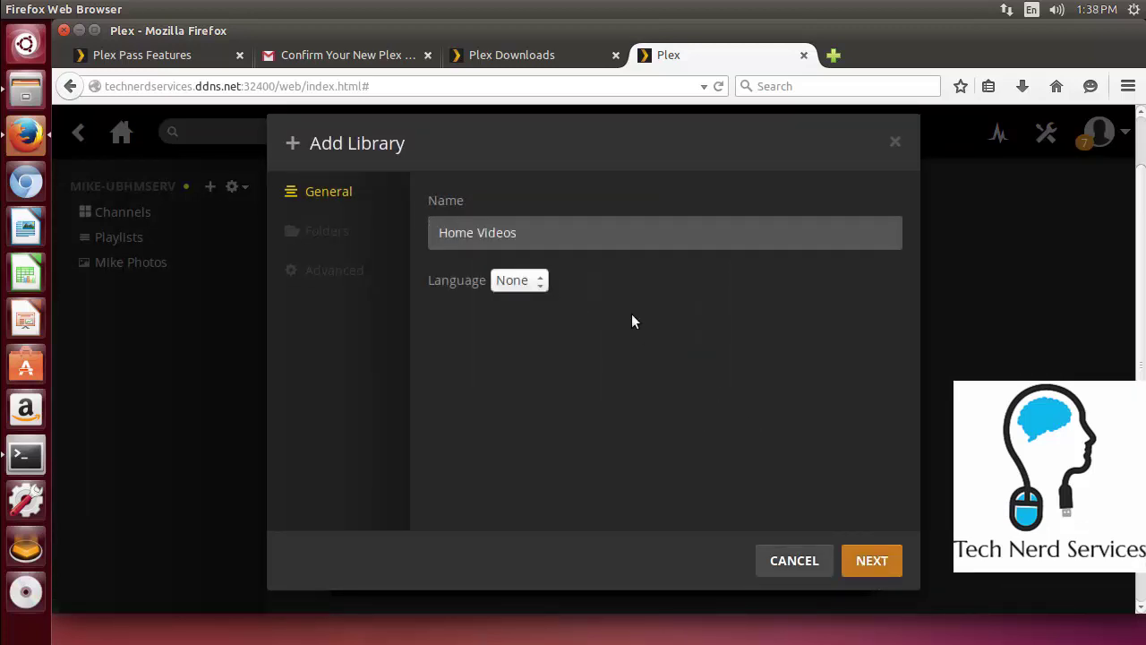
left_click(514, 238)
type("Mike")
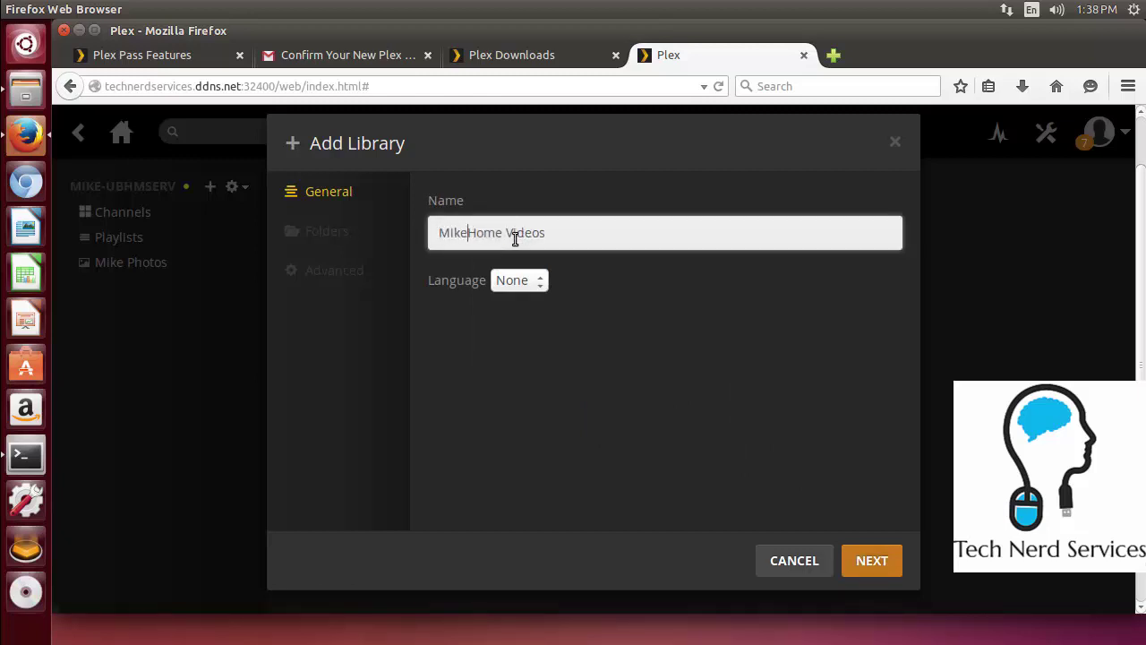
key("Delete")
key("Delete")
key("Delete")
key("Delete")
left_click(865, 564)
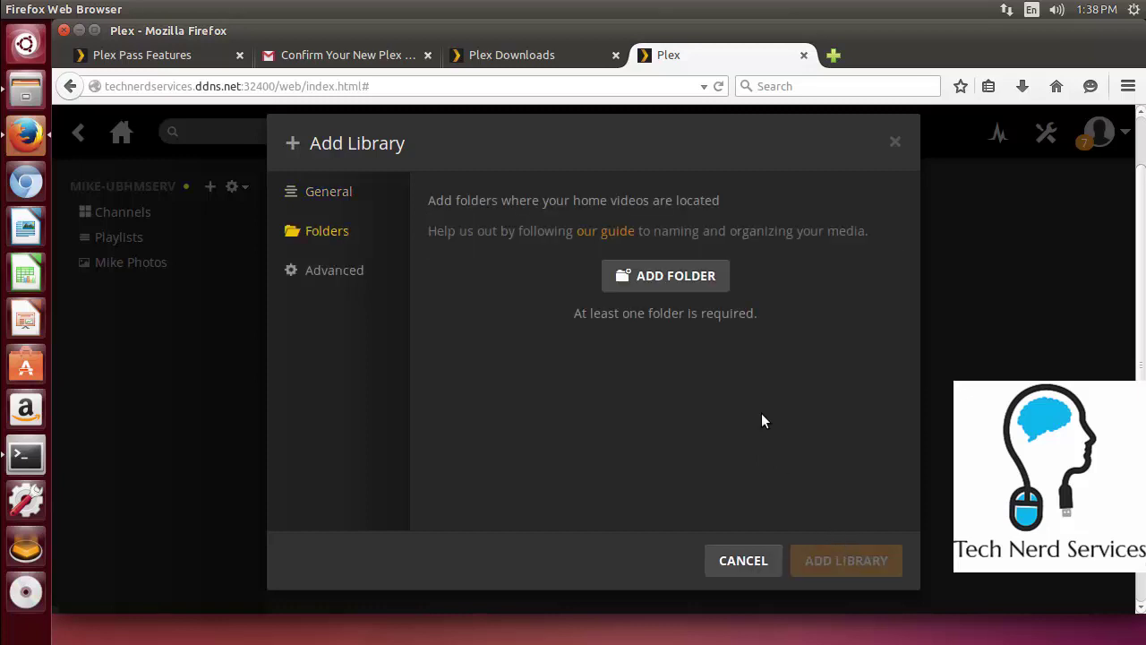
Add the /home/mike/Videos folder, create the library, and return to the server home
left_click(688, 278)
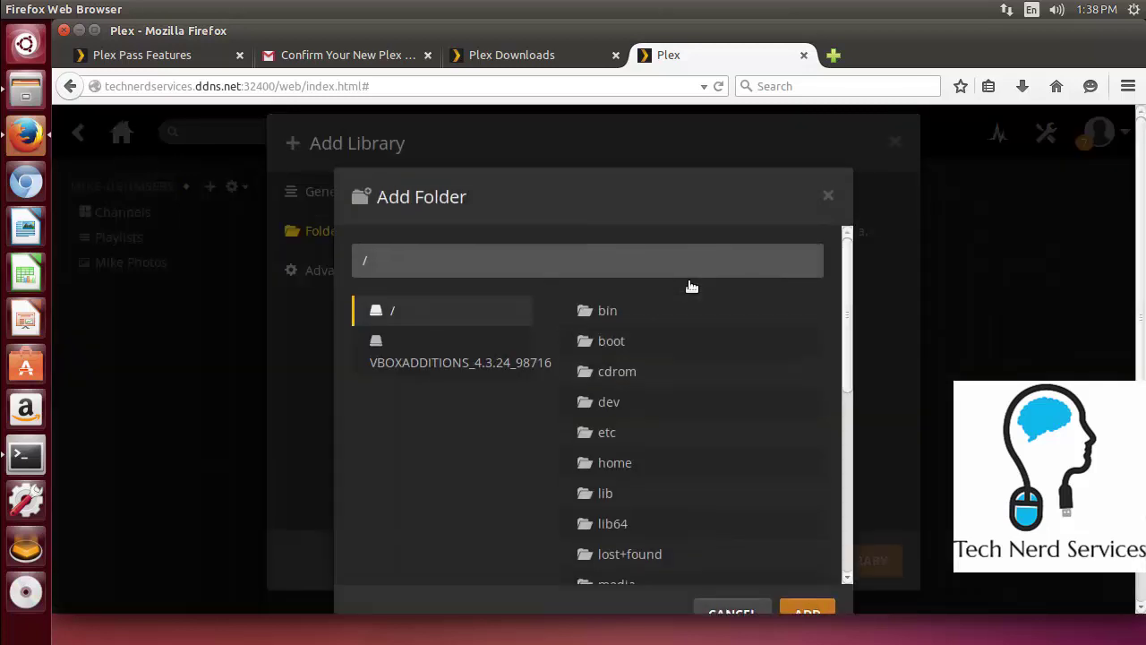
left_click(566, 462)
left_click(626, 343)
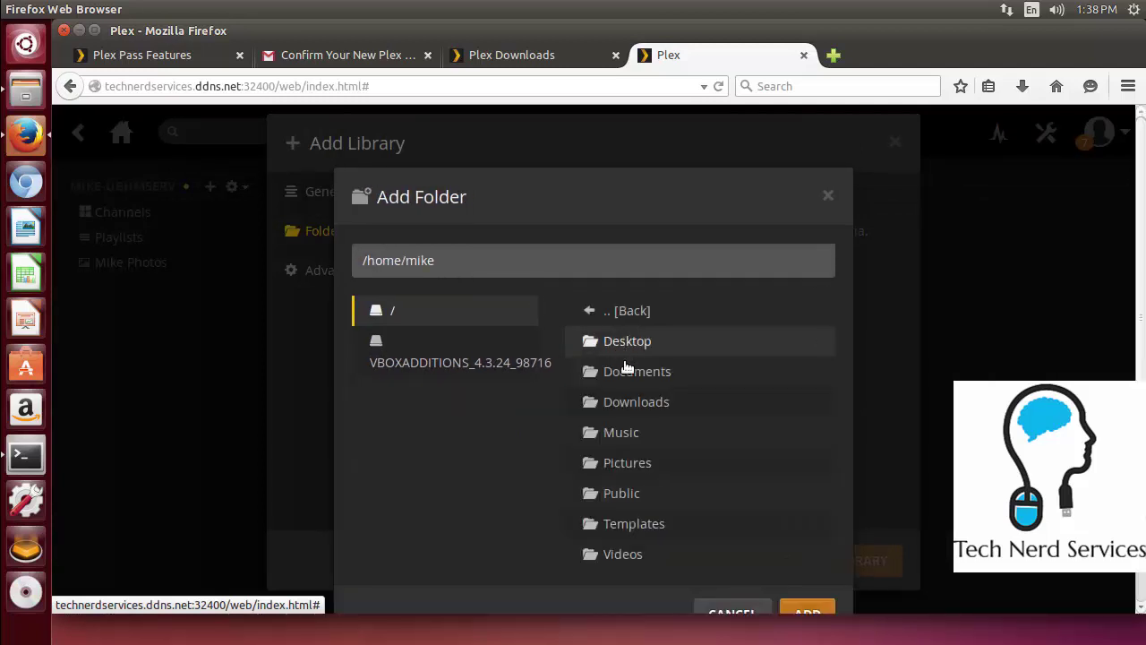
left_click(641, 555)
left_click(808, 437)
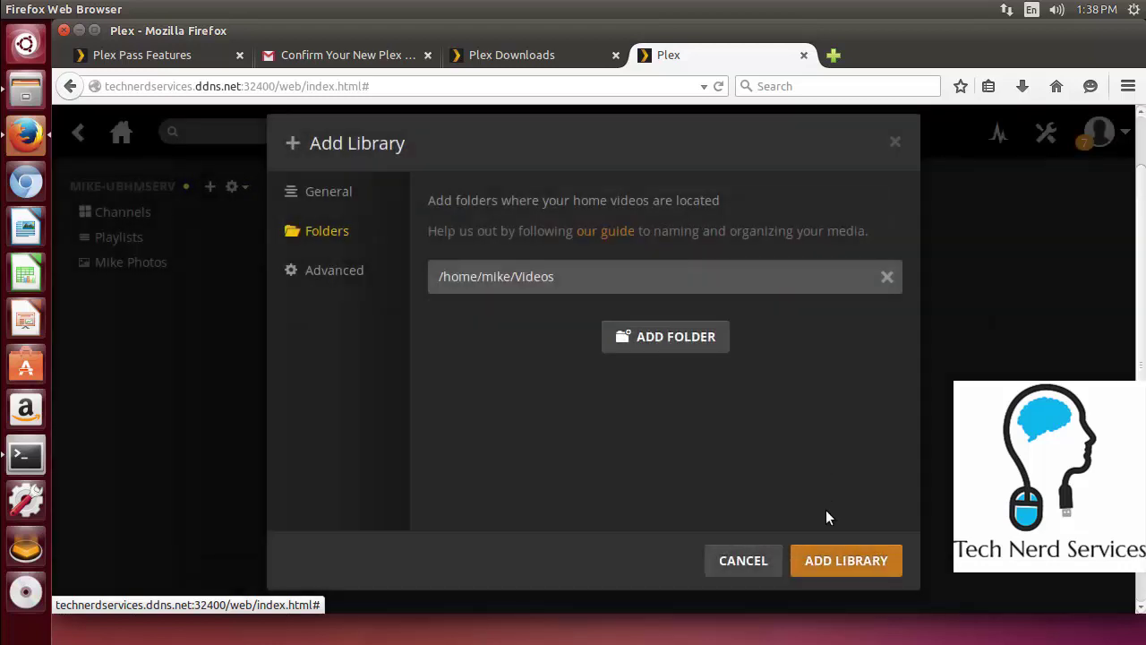
left_click(826, 555)
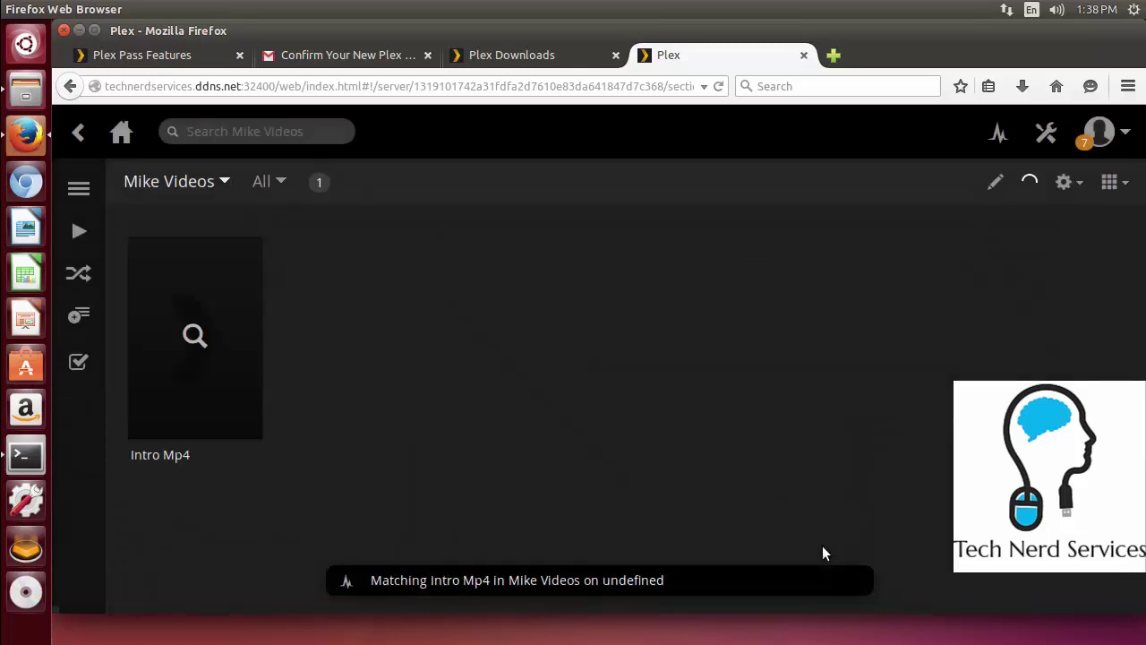
mouse_move(183, 309)
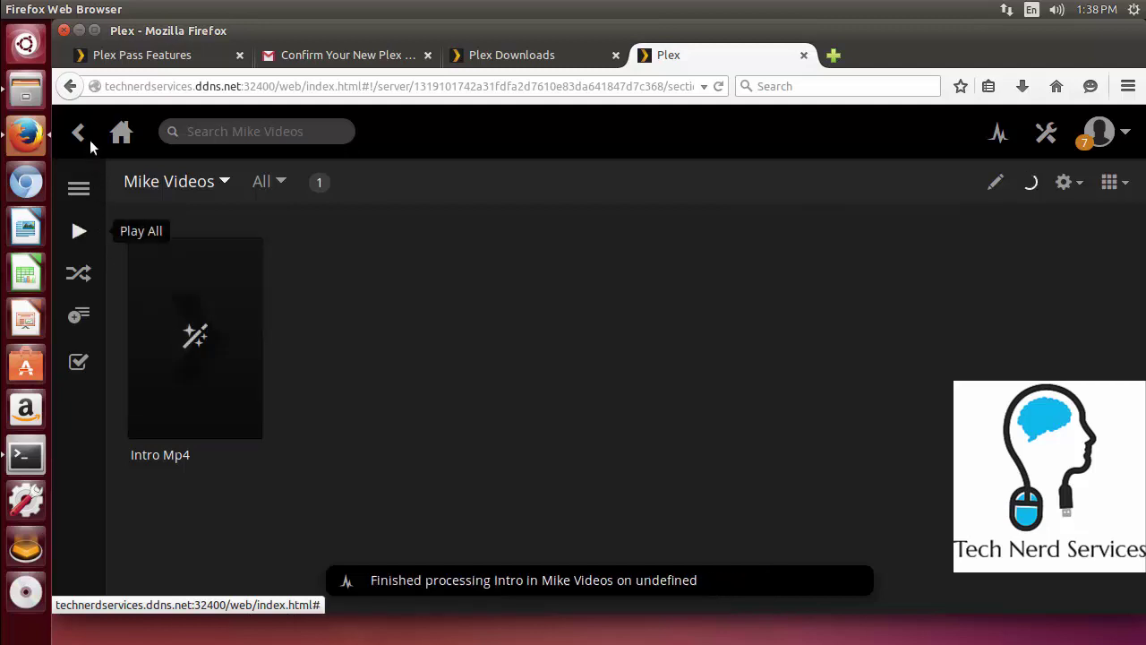
left_click(121, 133)
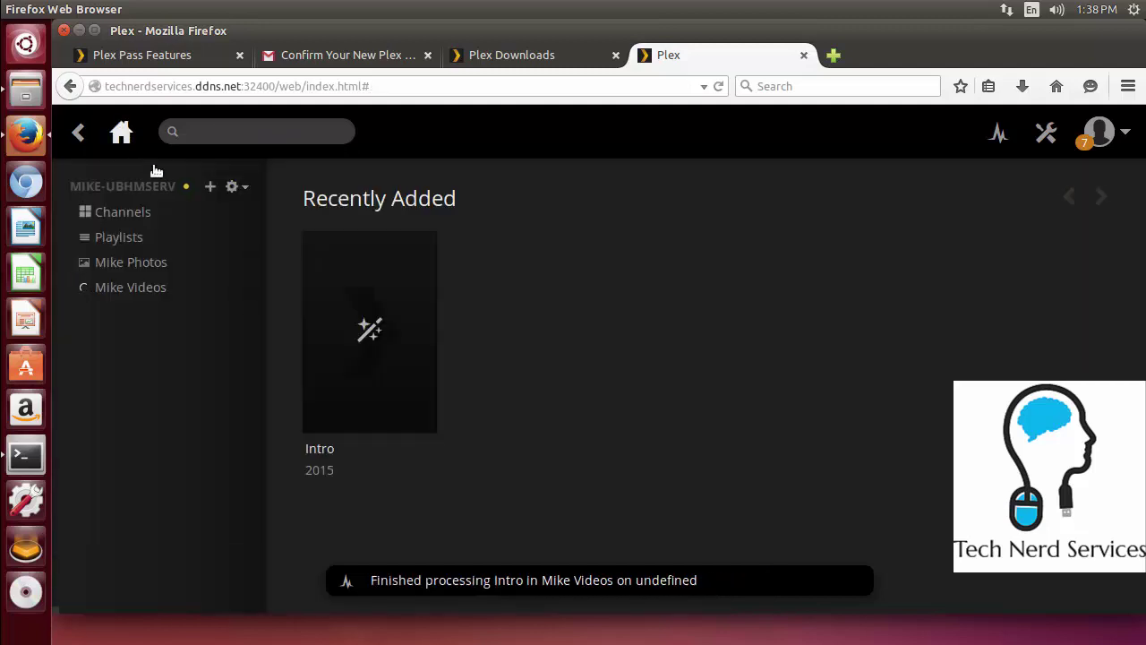
left_click(212, 187)
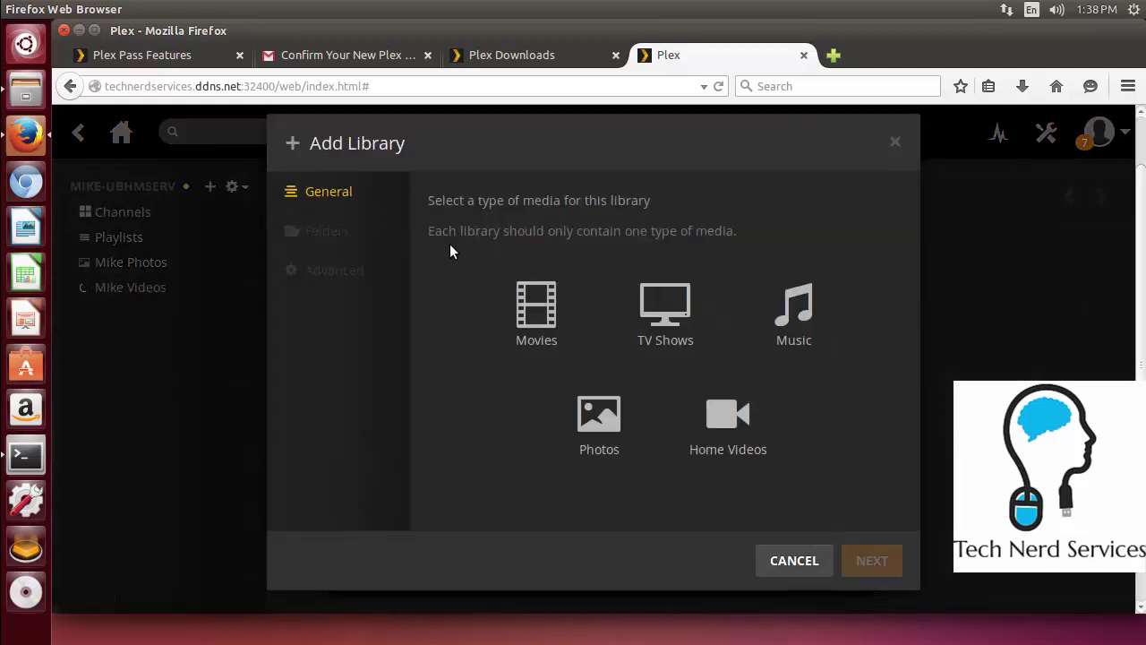
left_click(743, 436)
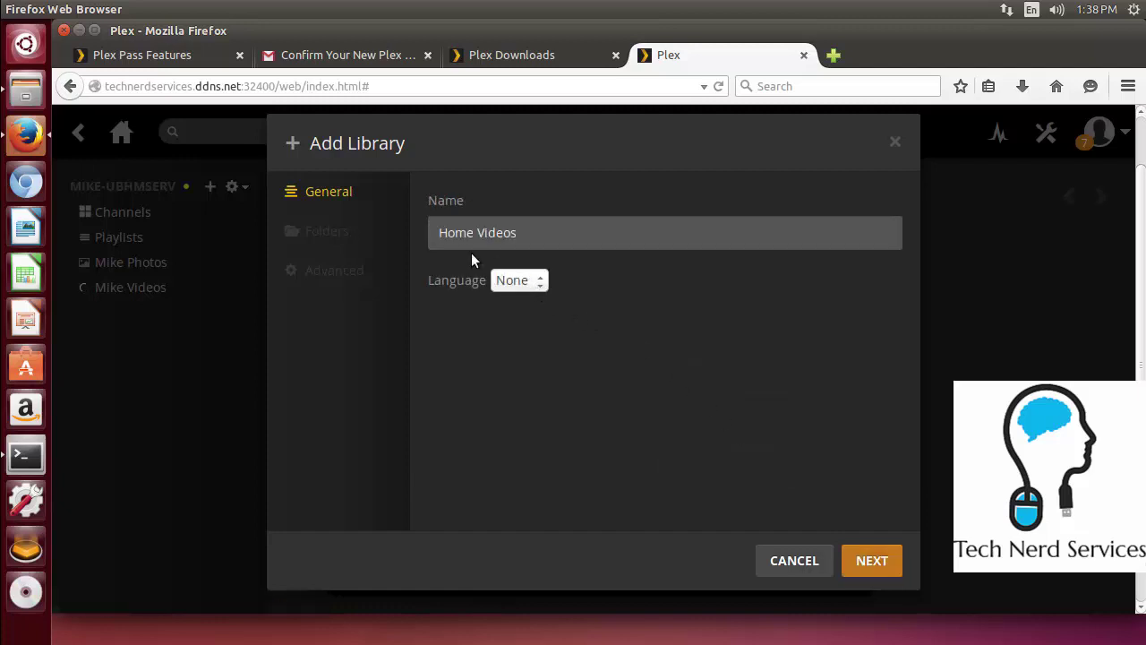
left_click(887, 561)
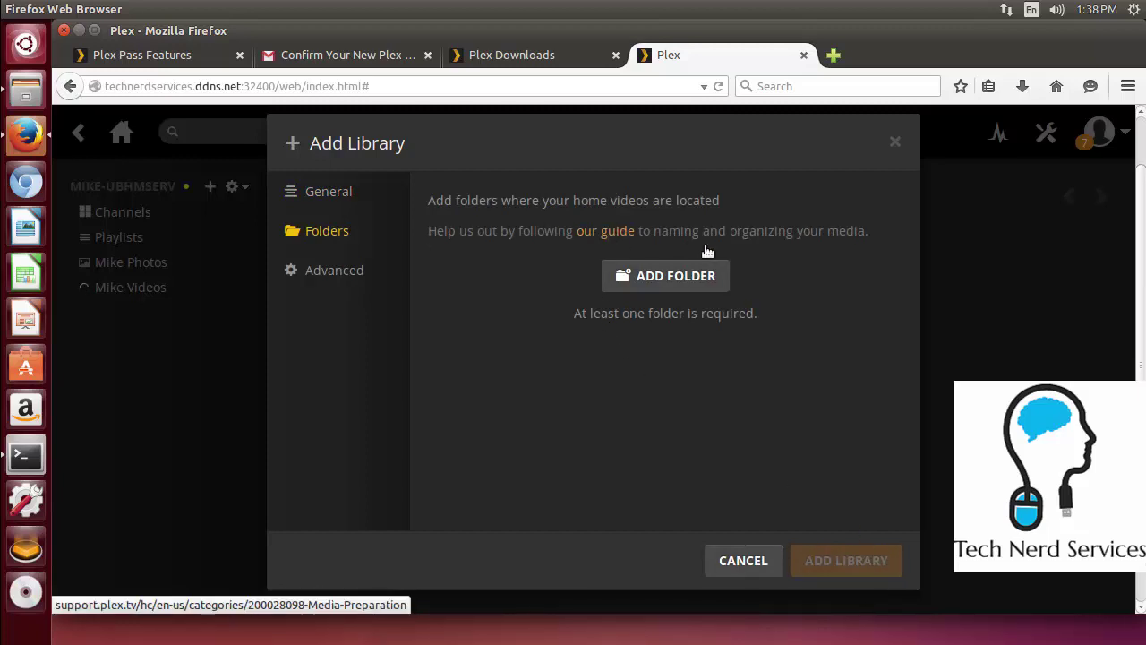
left_click(341, 273)
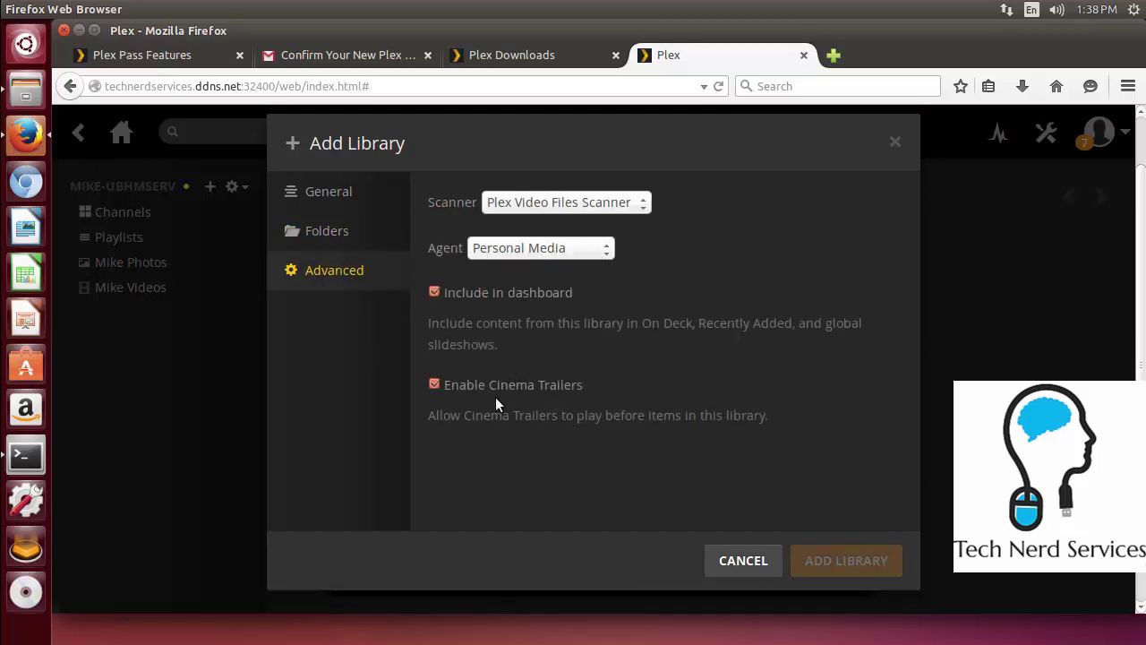
left_click(744, 562)
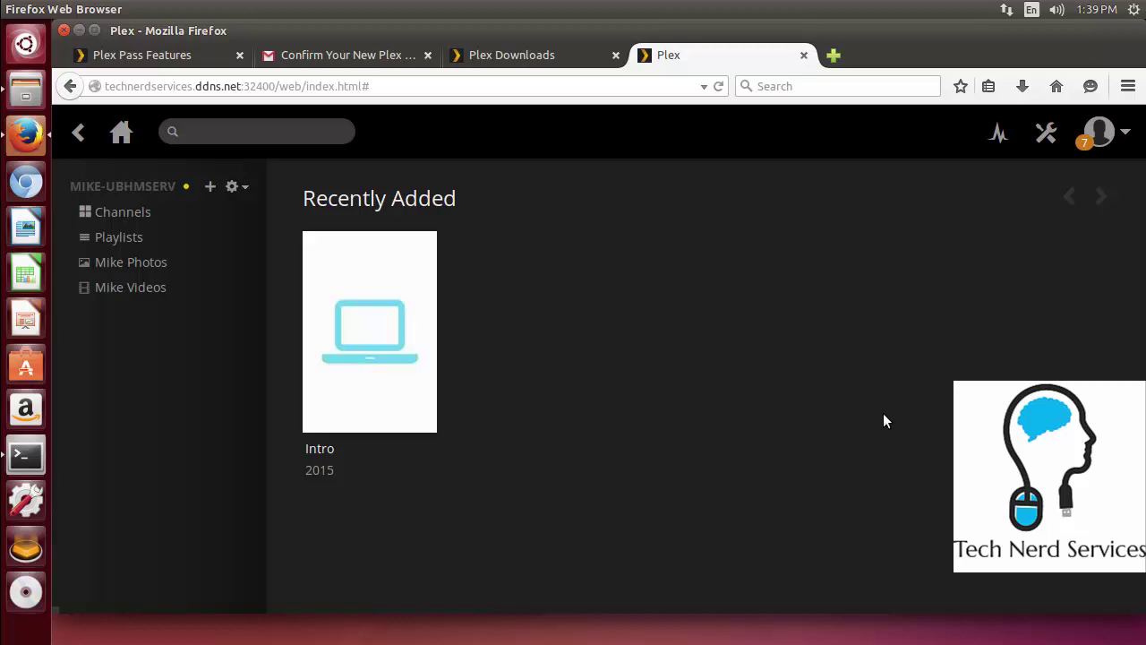
Look through the Web settings pages Dashboard, Search, and then Player
left_click(1048, 132)
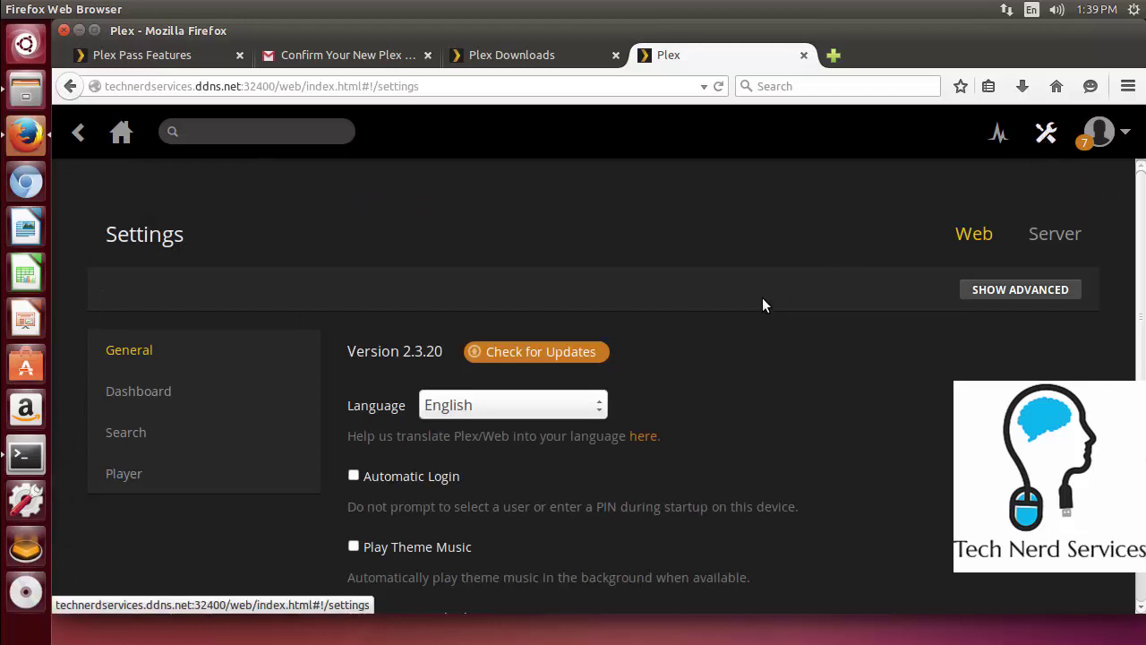
scroll(730, 323, "down", 1)
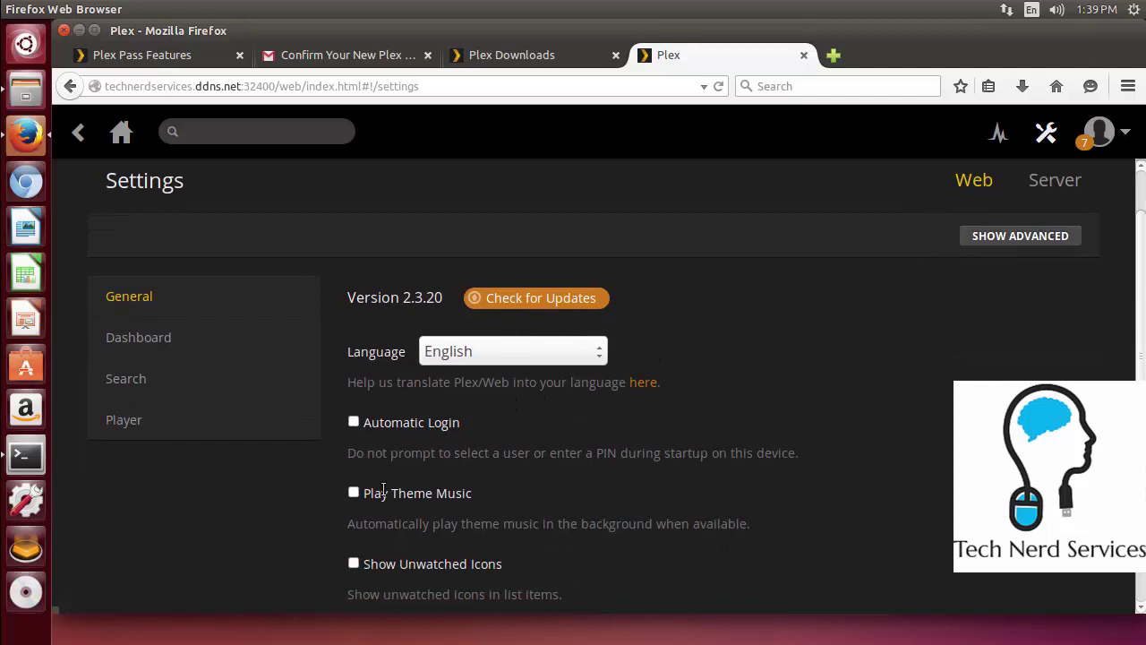
scroll(377, 570, "down", 2)
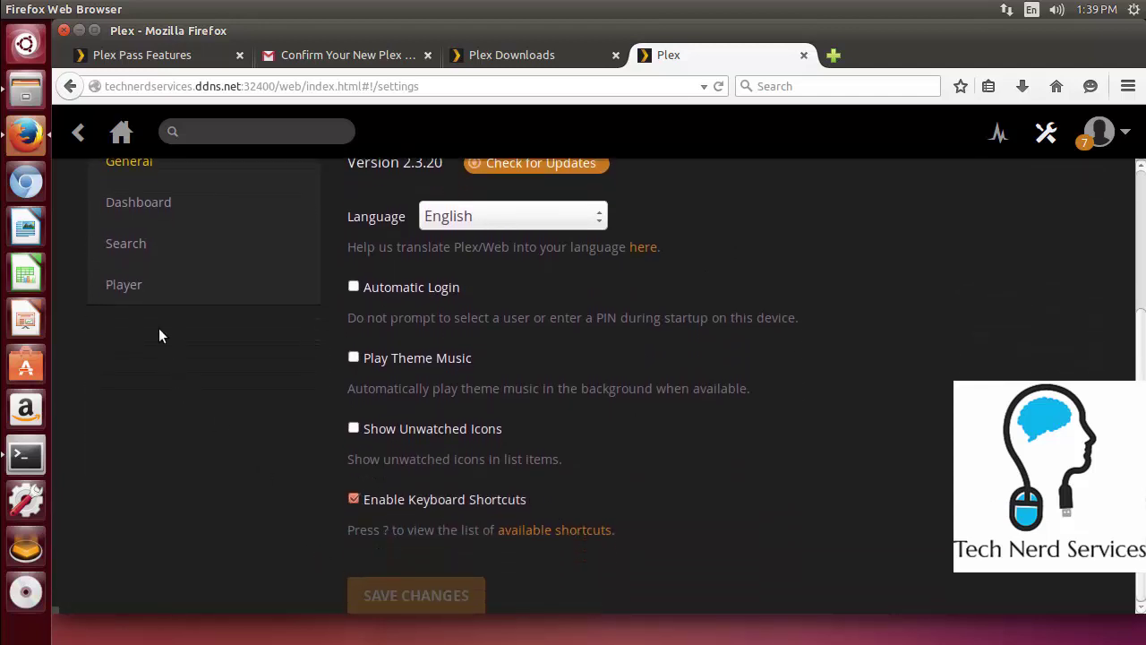
left_click(133, 219)
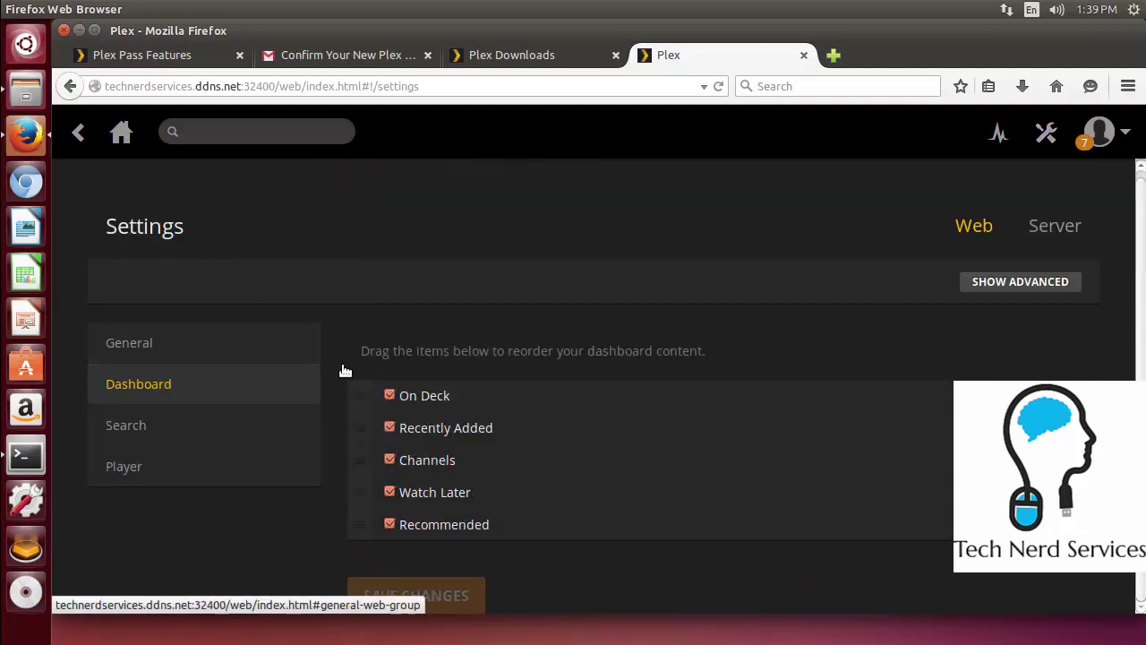
left_click(139, 432)
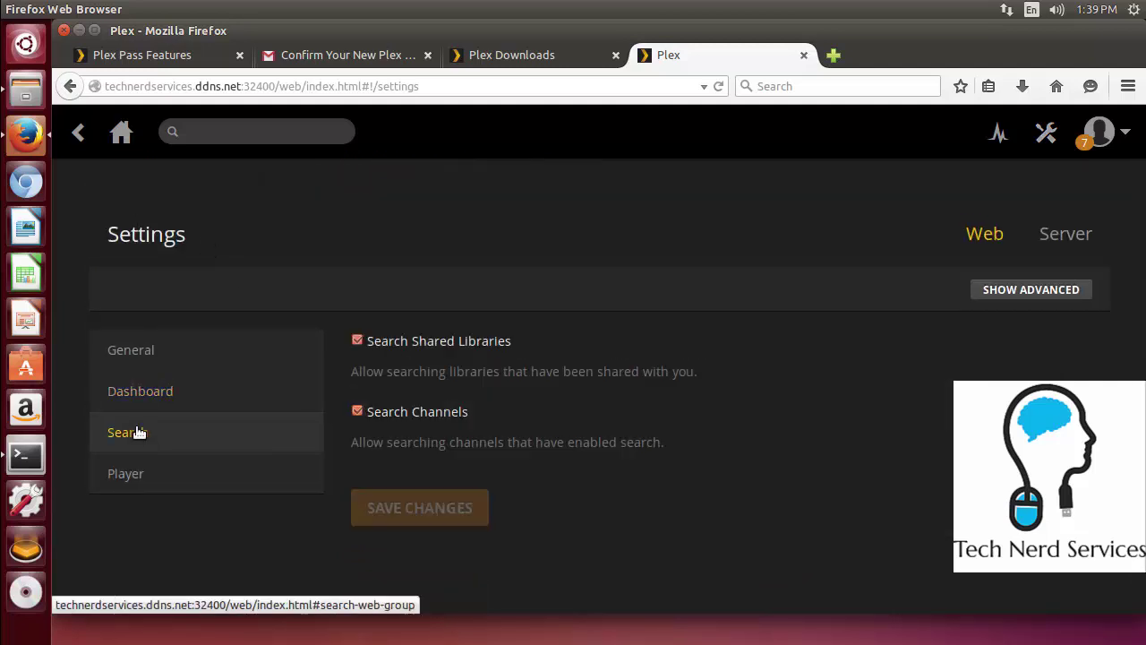
left_click(122, 474)
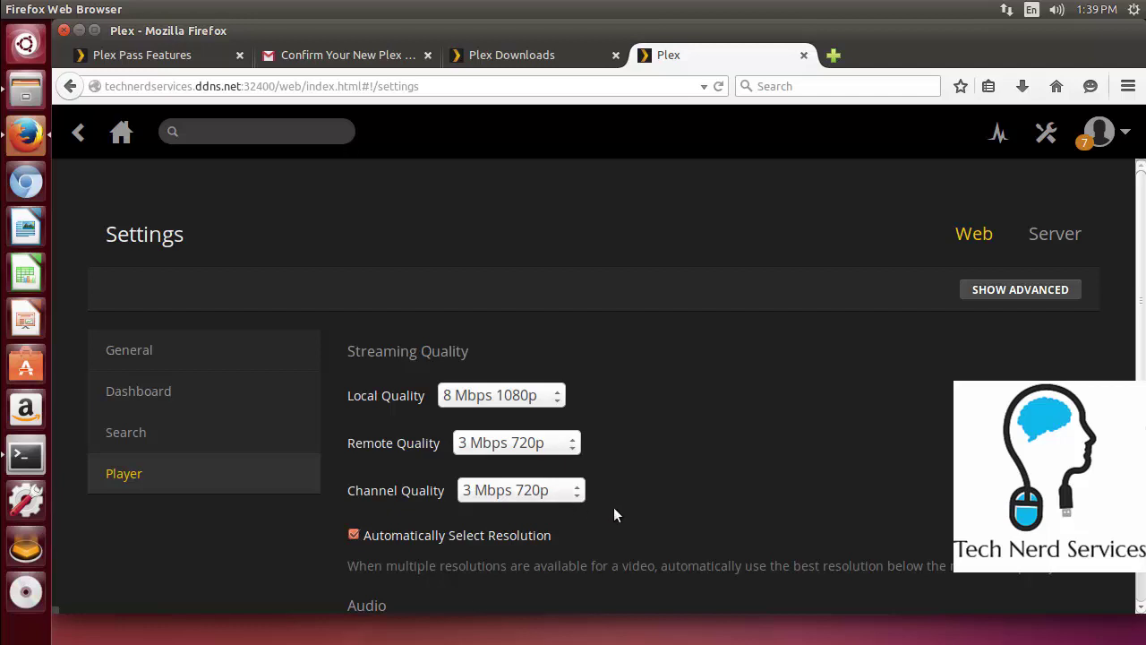
Set the Player's Audio Boost to Small and save the changes
scroll(614, 514, "down", 2)
scroll(613, 507, "down", 4)
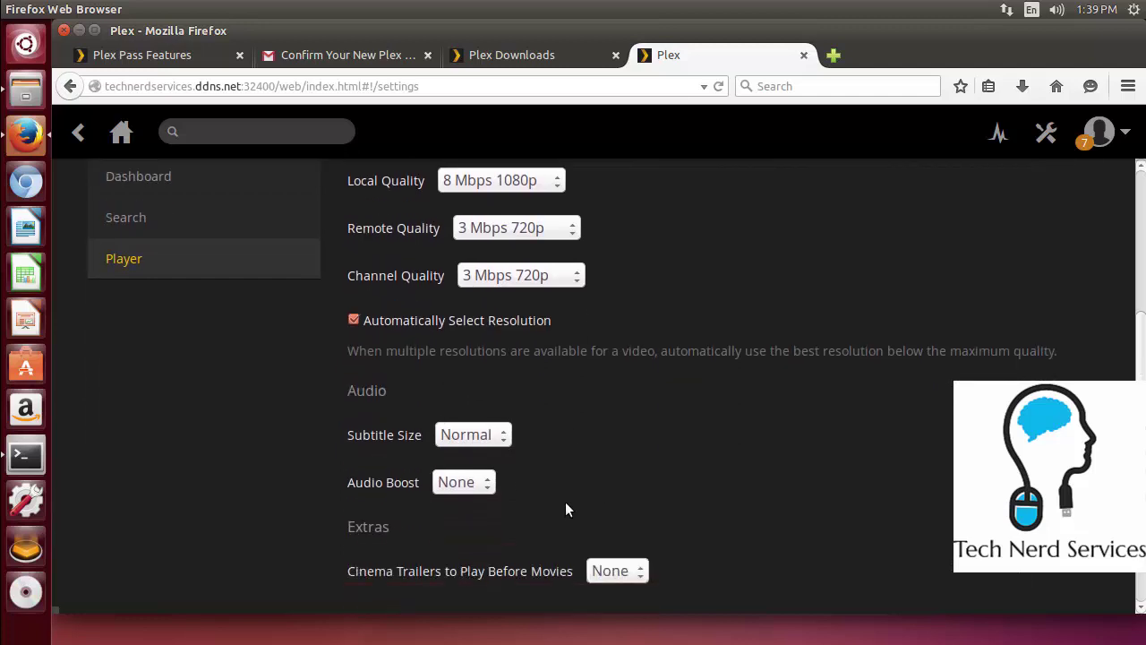
scroll(799, 509, "down", 1)
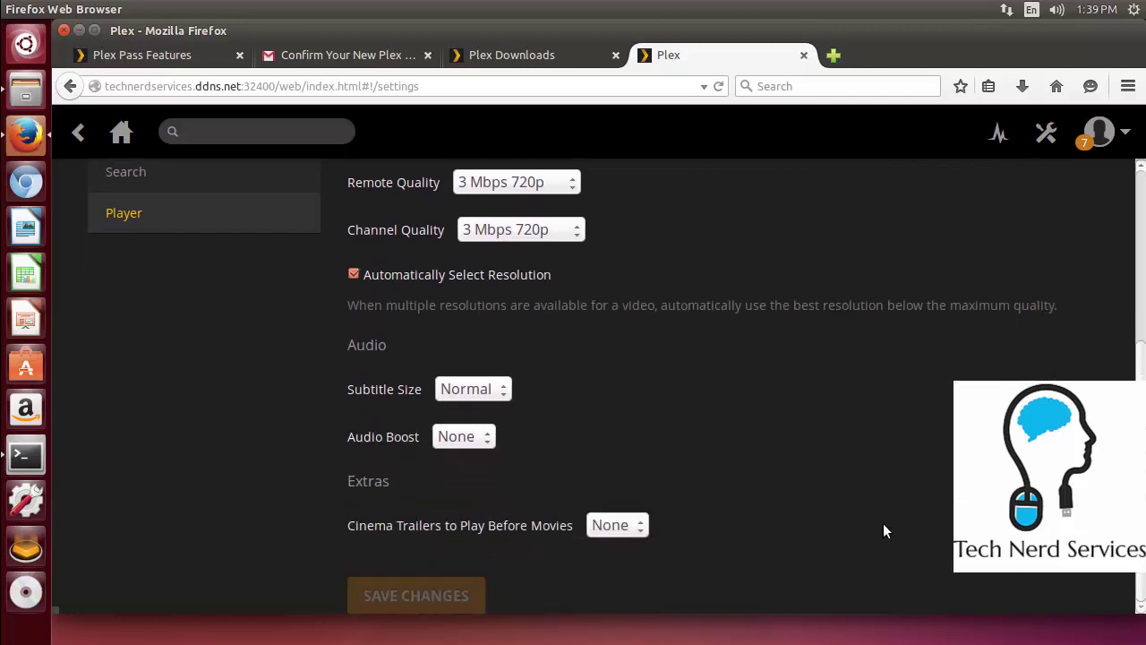
left_click(485, 439)
left_click(468, 480)
left_click(455, 593)
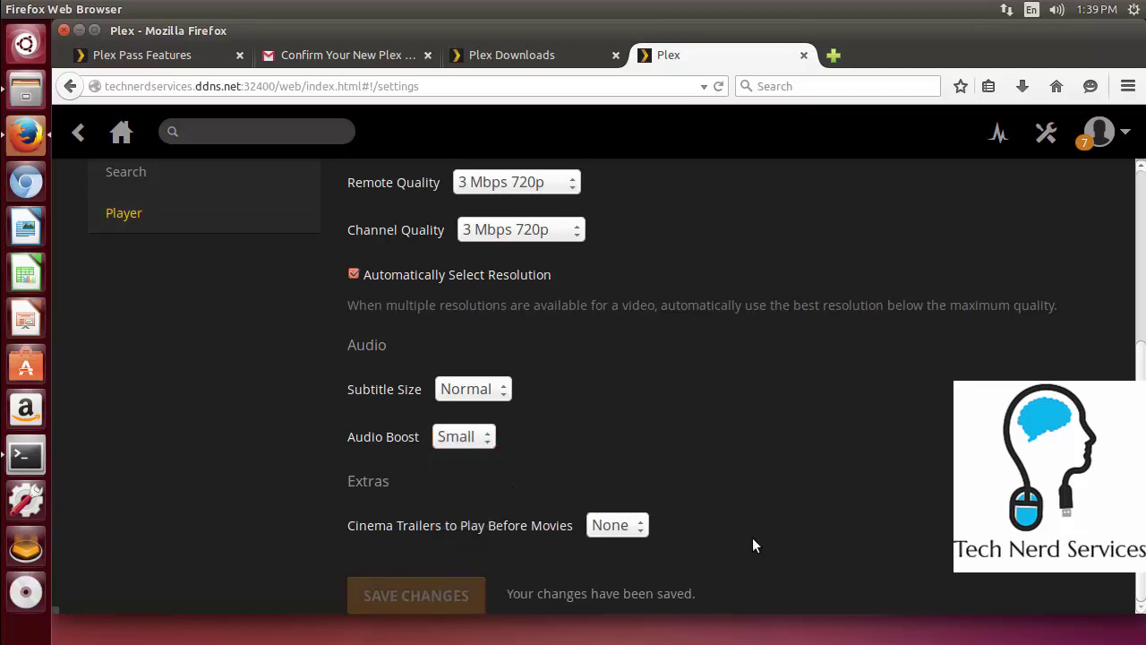
scroll(1003, 376, "up", 3)
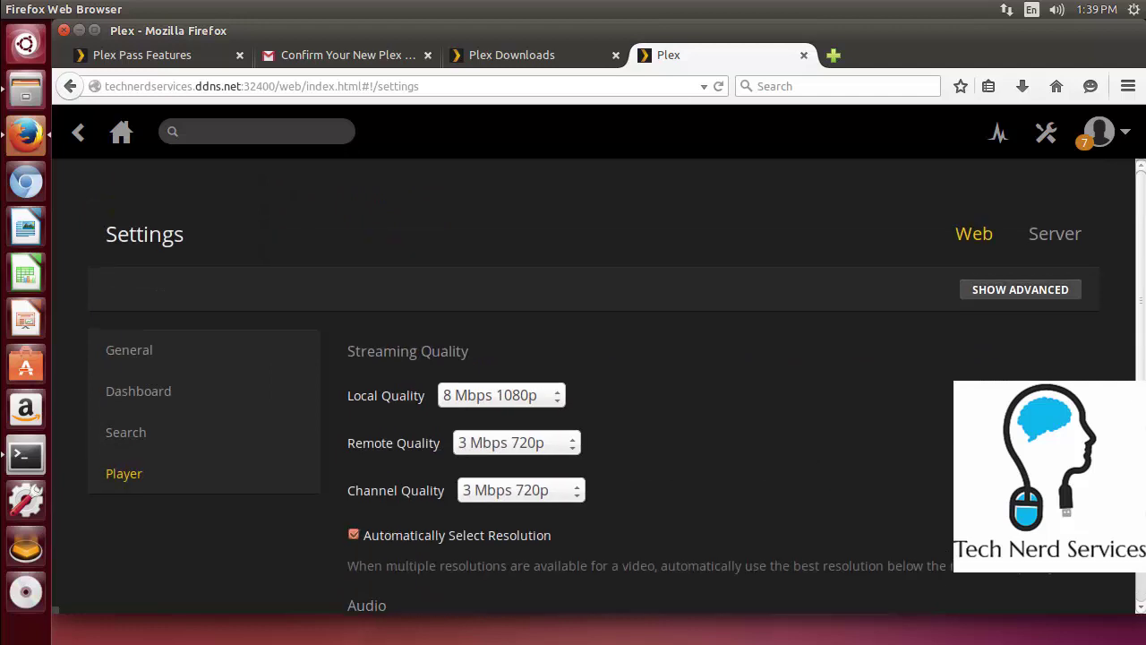
Sign the media server in under the Server tab's Connect page with the account username and password
left_click(1068, 244)
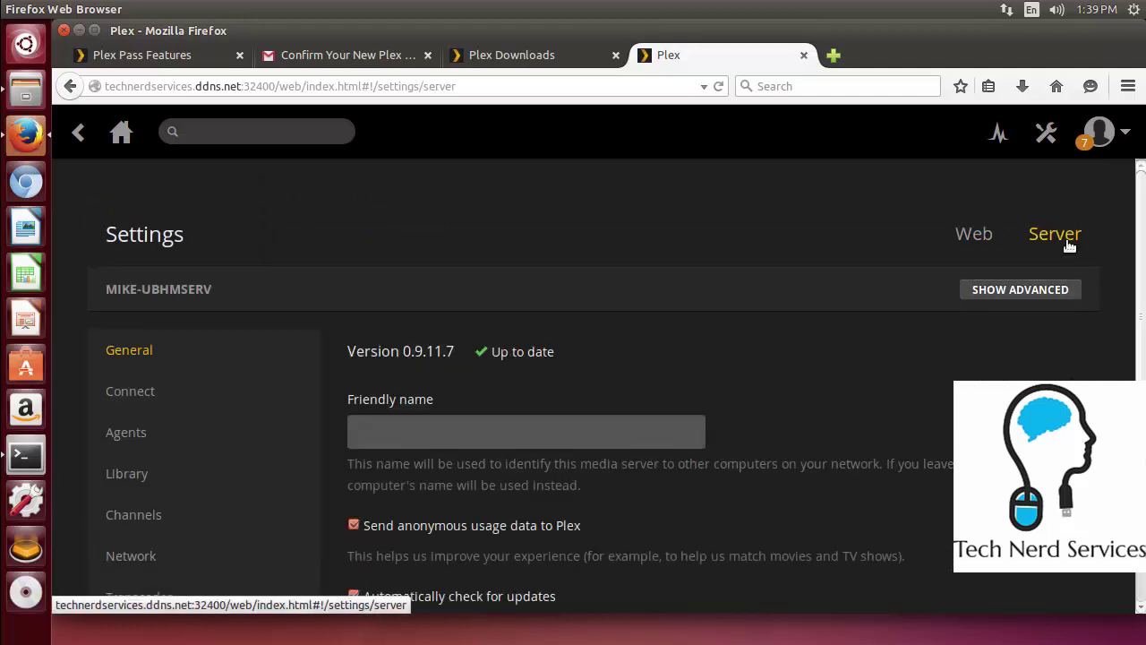
scroll(826, 305, "down", 2)
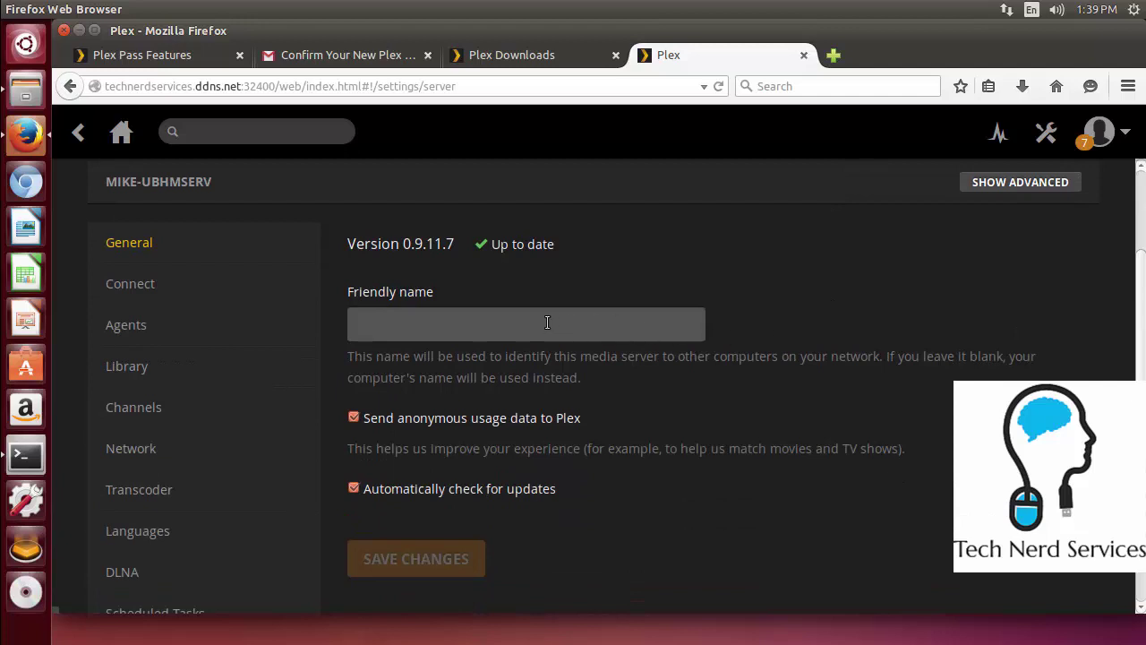
left_click(153, 299)
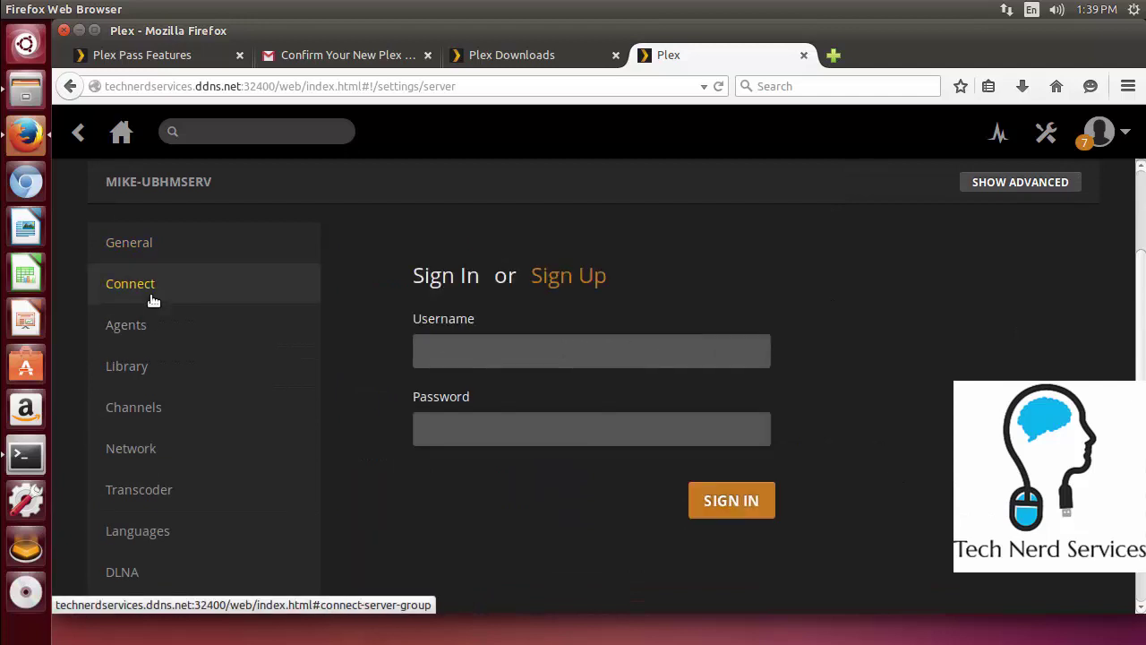
left_click(475, 351)
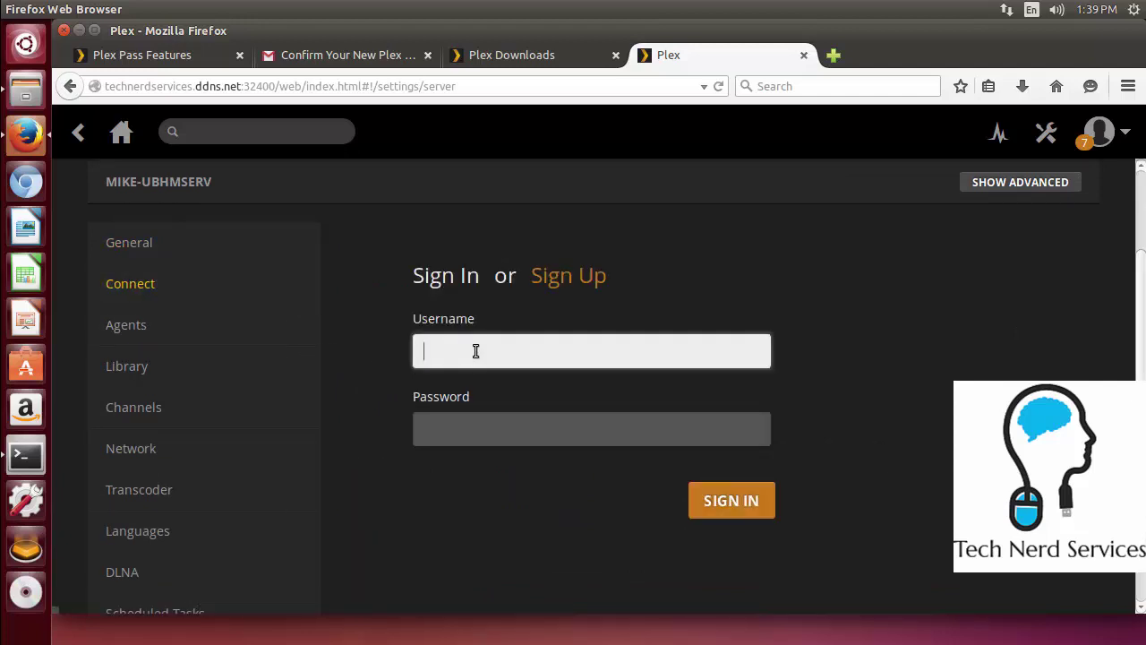
type("tnsuser01")
key("Tab")
type("•••••••••")
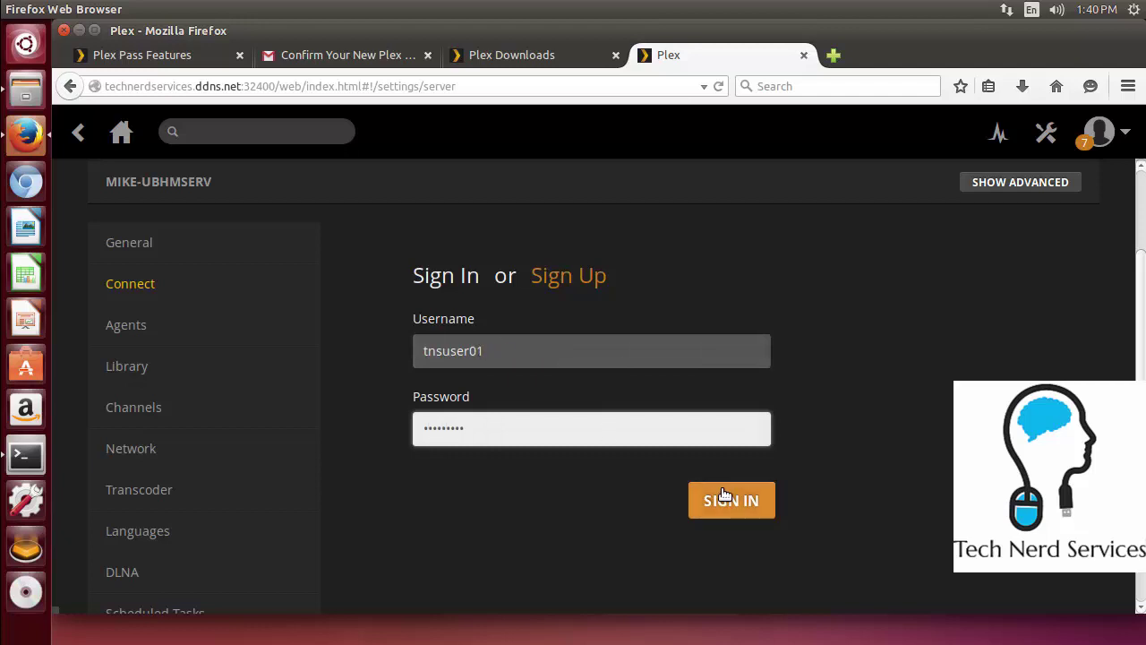
left_click(726, 495)
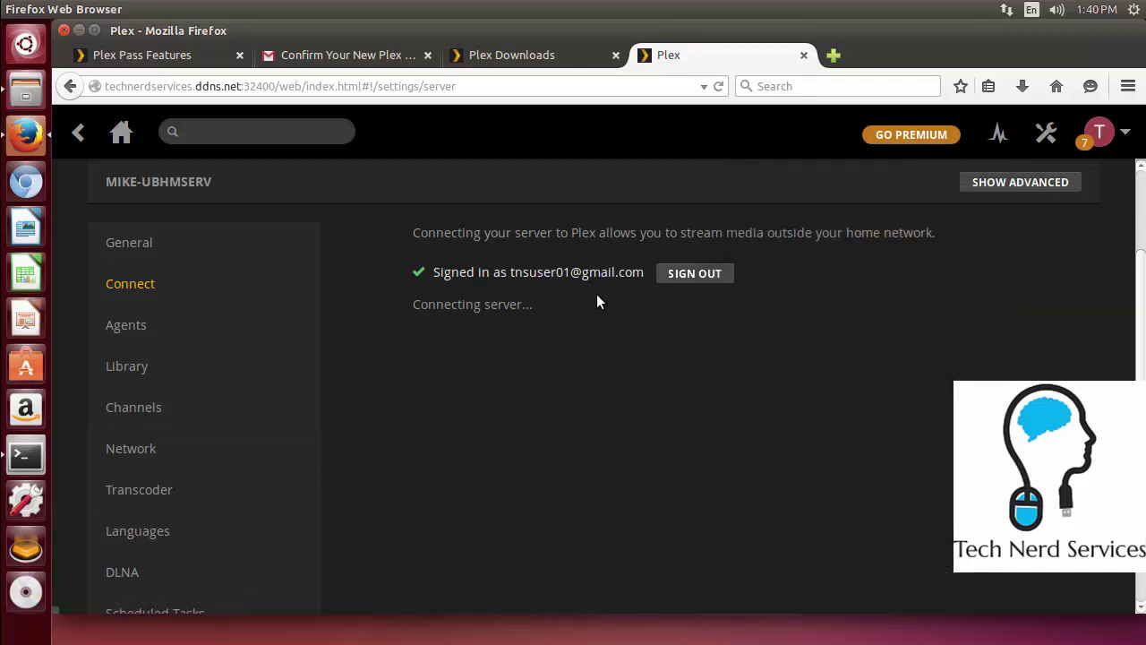
scroll(597, 301, "down", 1)
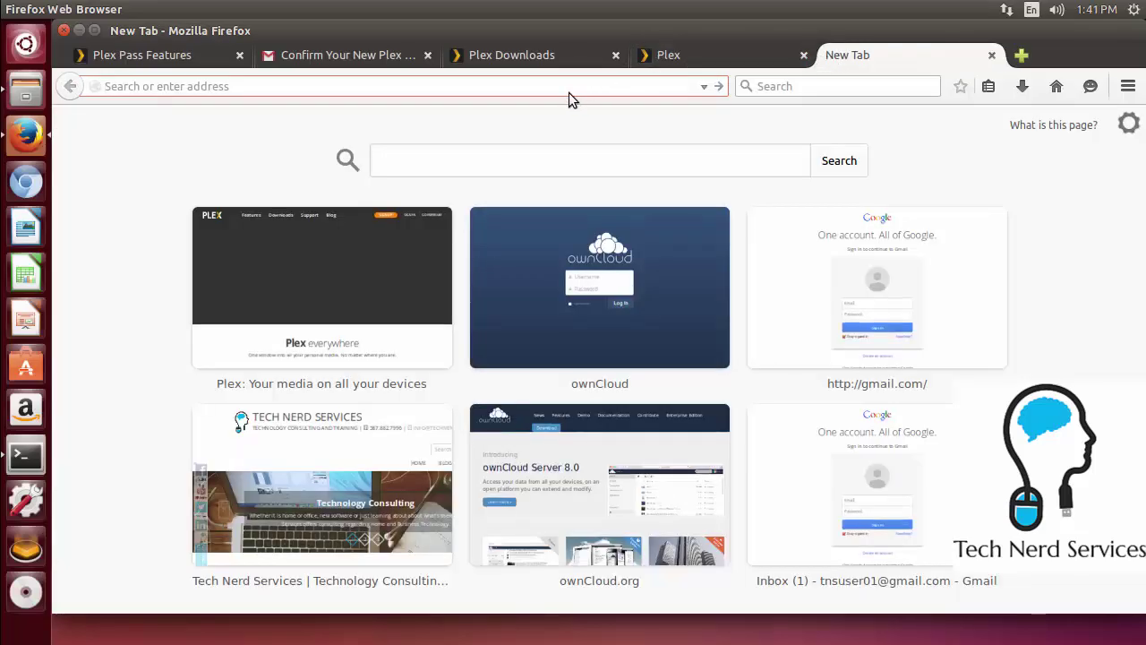
Load plex.tv in the new tab and launch the Plex web app
type("plex.t")
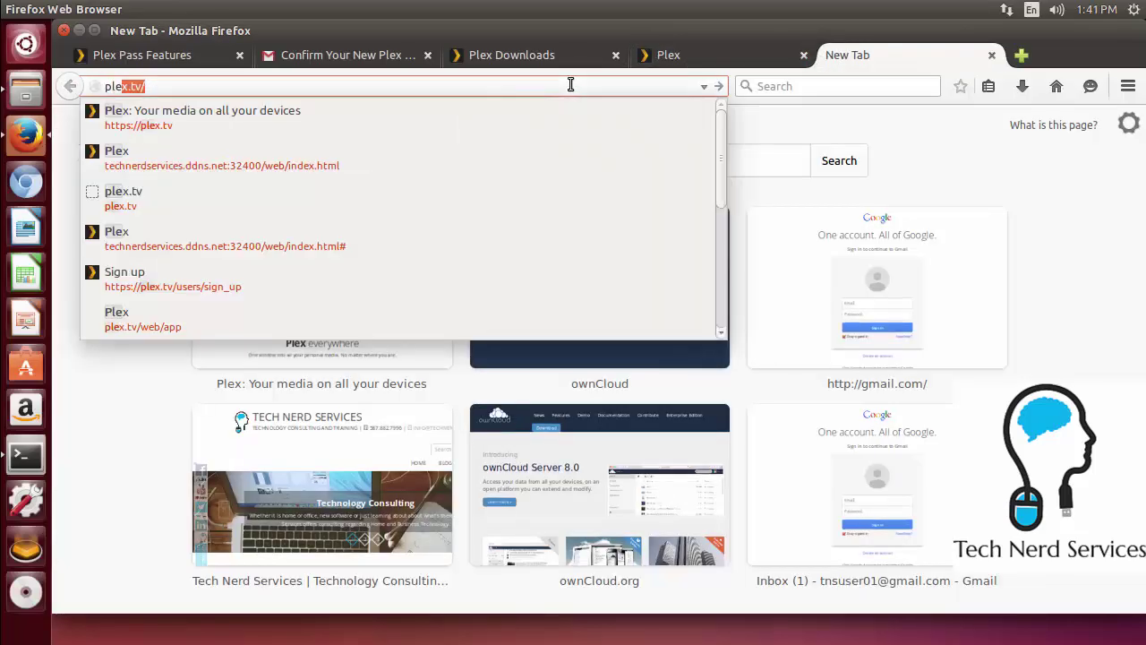
type("v")
key("Return")
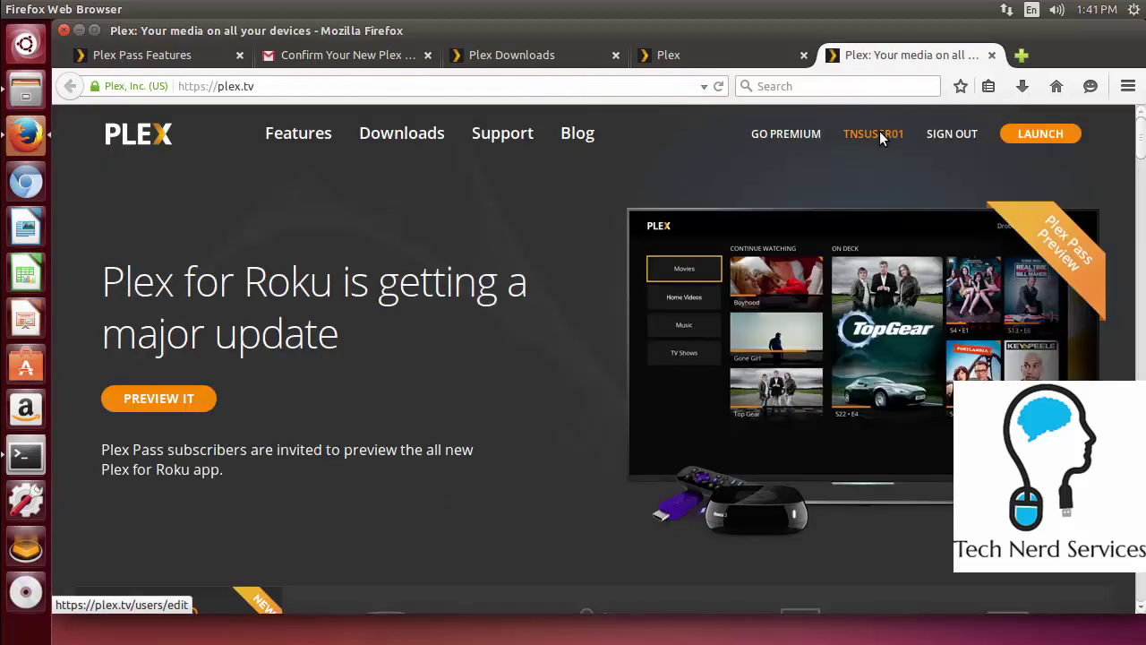
left_click(1043, 140)
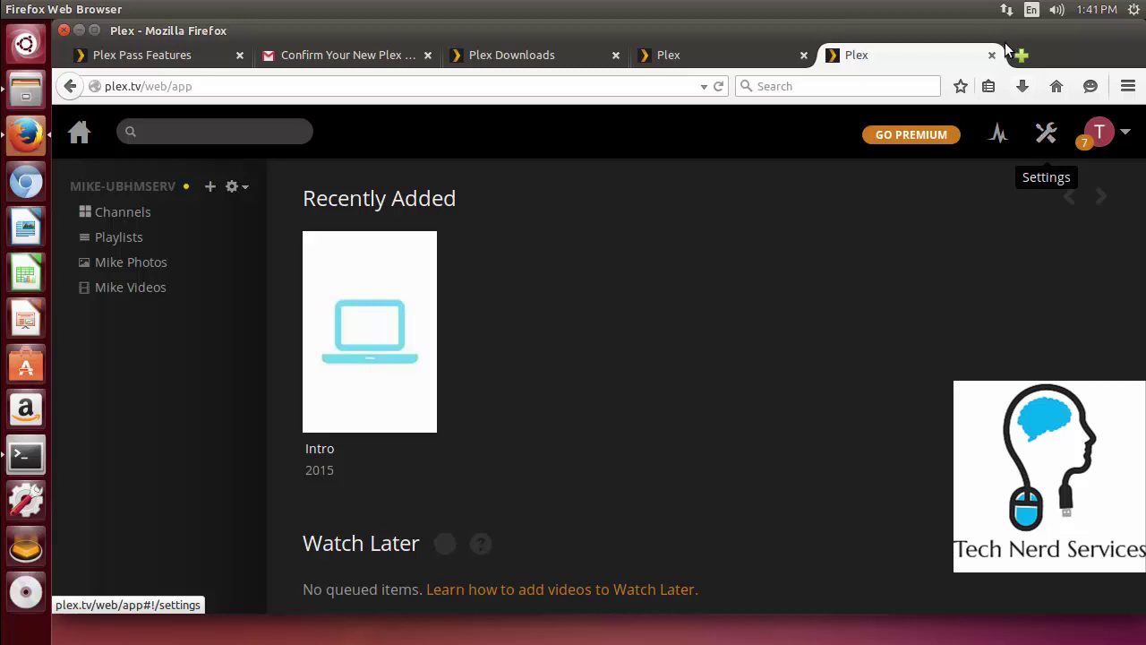
Search the web for 'plex apps' in a new tab and open the Plex Apps support page
left_click(1021, 56)
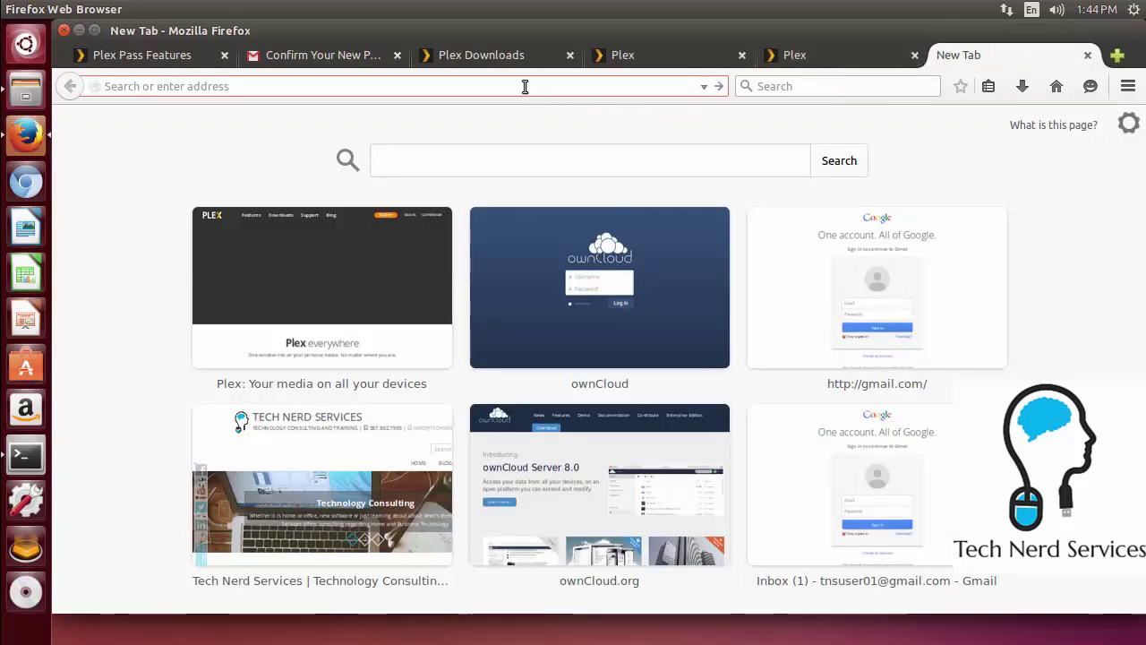
type("plex apps")
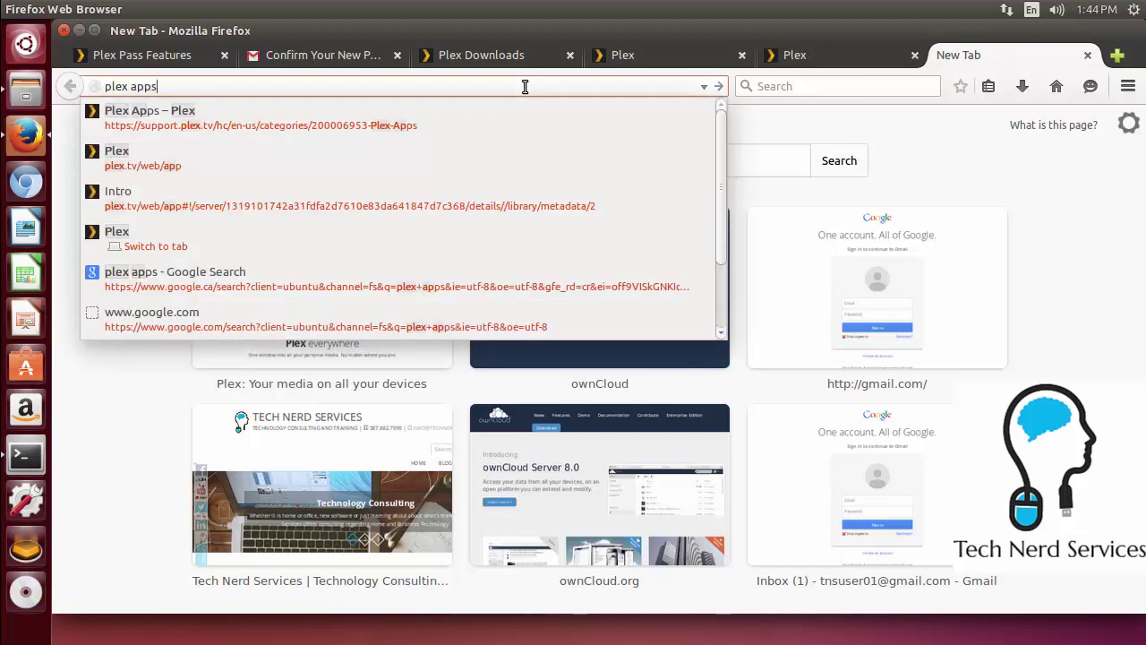
key("Return")
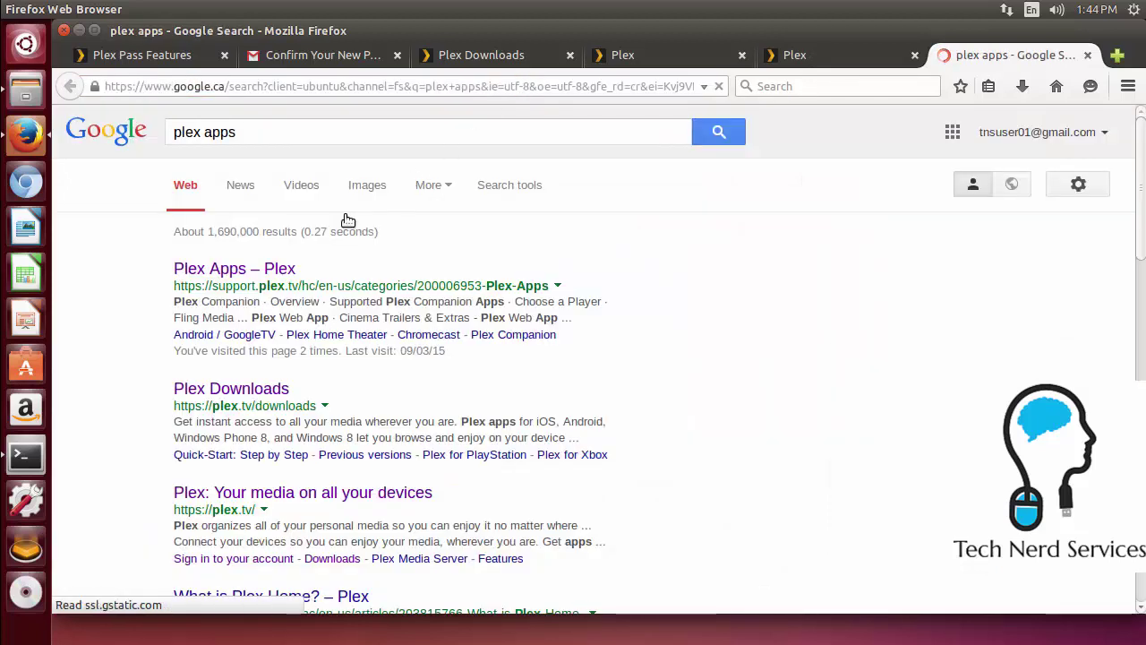
left_click(267, 270)
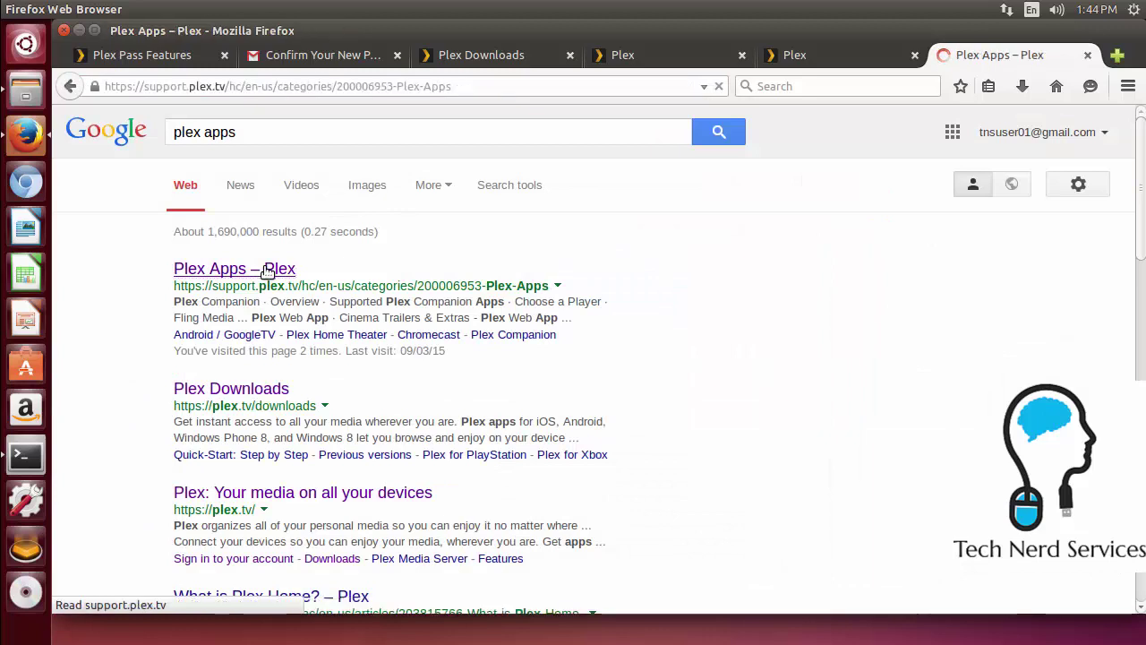
Scroll through the Plex Apps help articles, then follow the Plex breadcrumb back to plex.tv
scroll(268, 269, "down", 2)
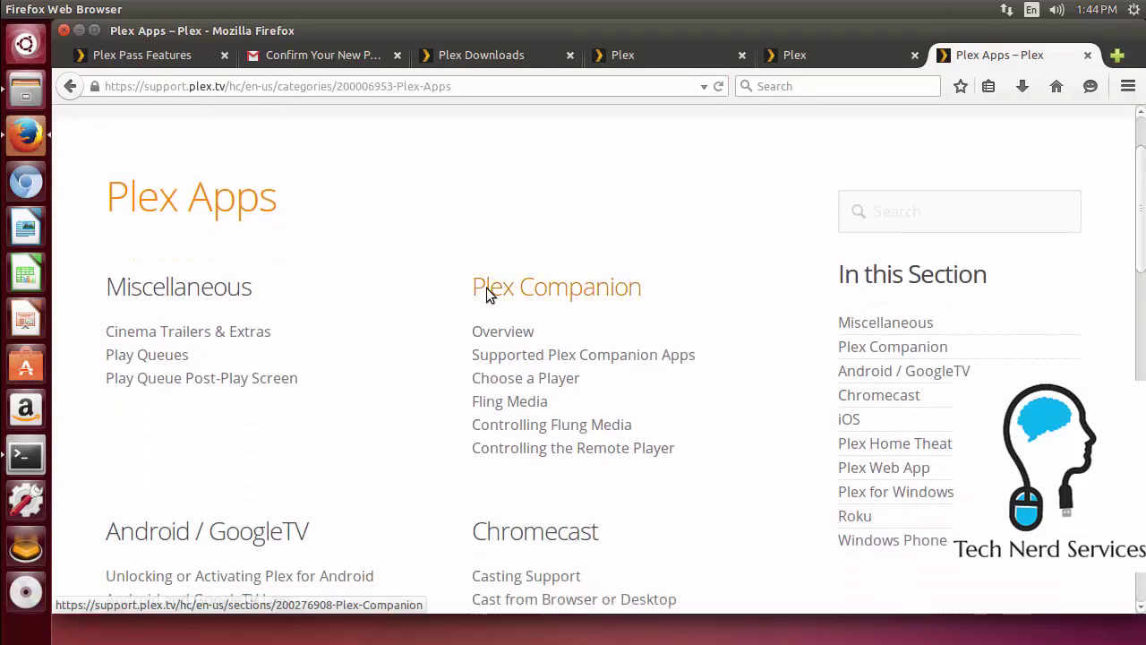
scroll(445, 290, "down", 1)
scroll(445, 290, "down", 3)
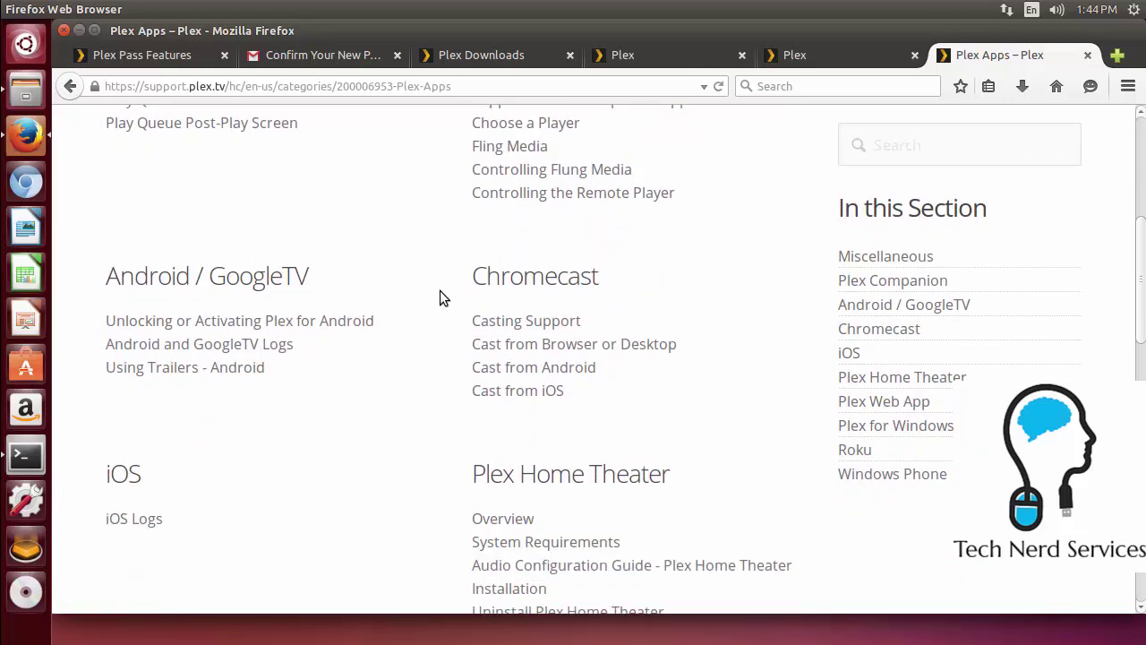
scroll(433, 293, "down", 3)
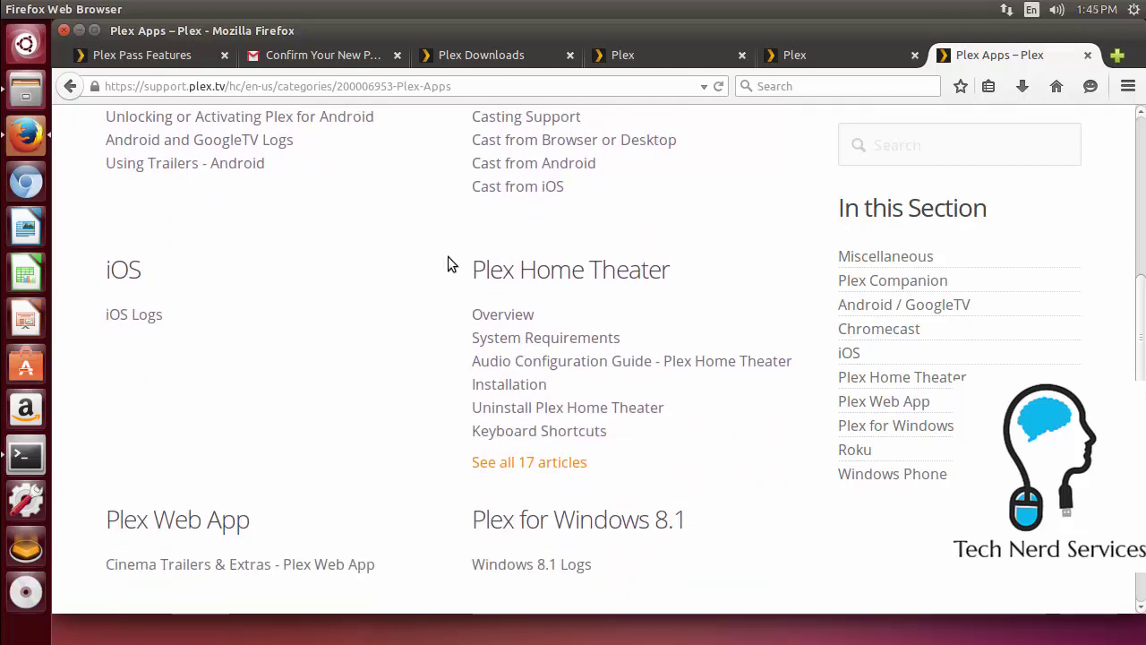
scroll(448, 259, "down", 2)
scroll(448, 258, "down", 2)
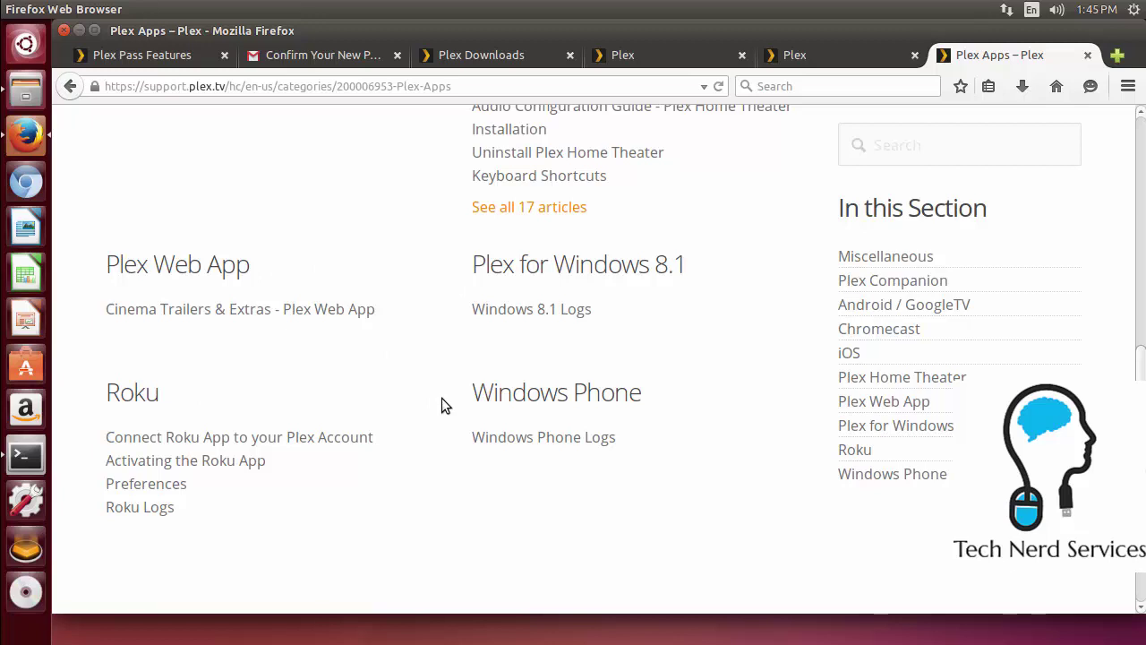
scroll(439, 394, "up", 10)
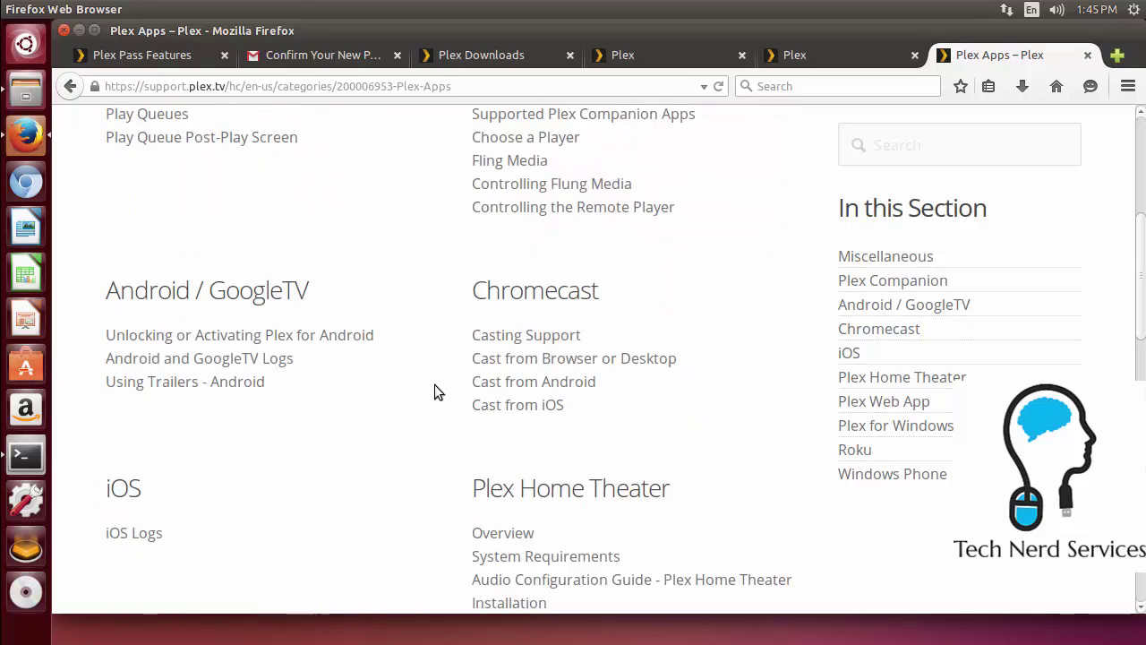
scroll(433, 388, "up", 3)
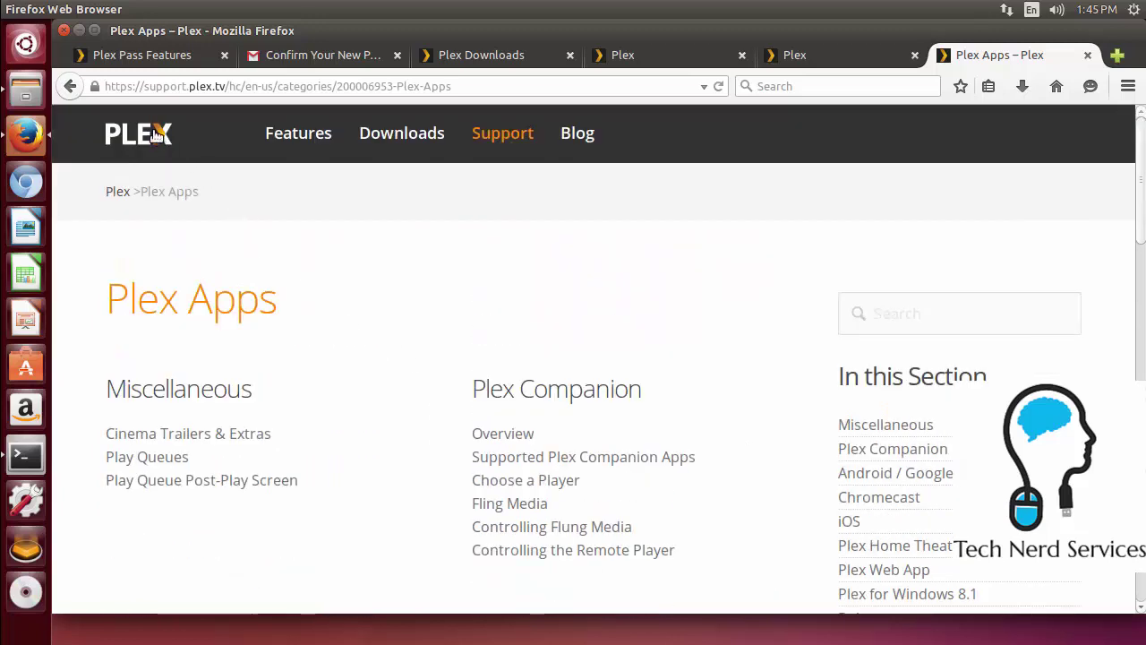
left_click(175, 191)
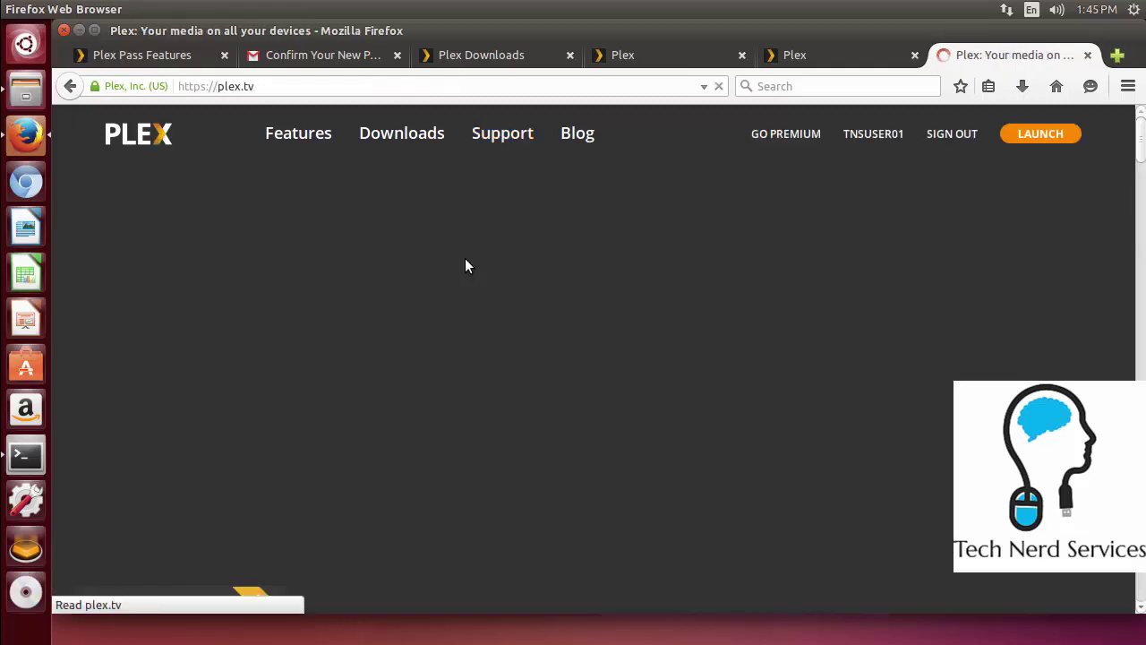